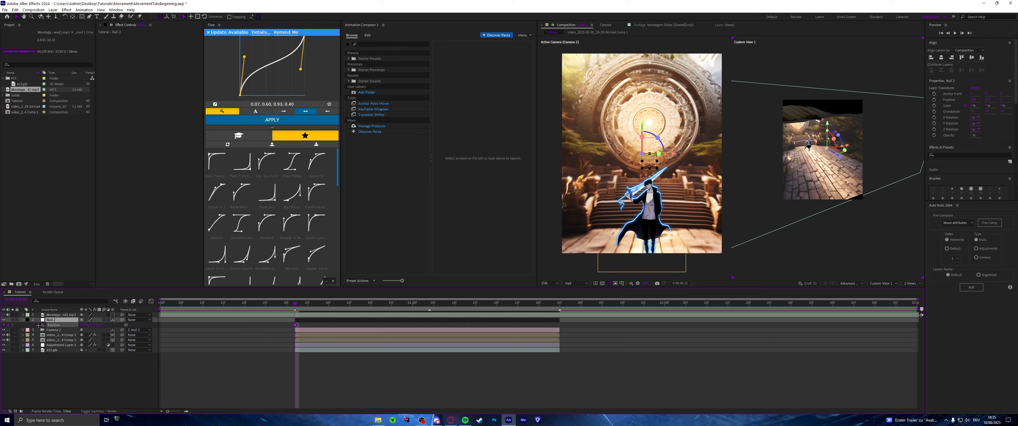
Step: Reveal the null layer's rotation properties and enable X, Y and Z Rotation keyframes at the current time
{"action": "key", "text": "r"}
{"action": "left_click_drag", "start_coordinate": [38, 331], "coordinate": [39, 339]}
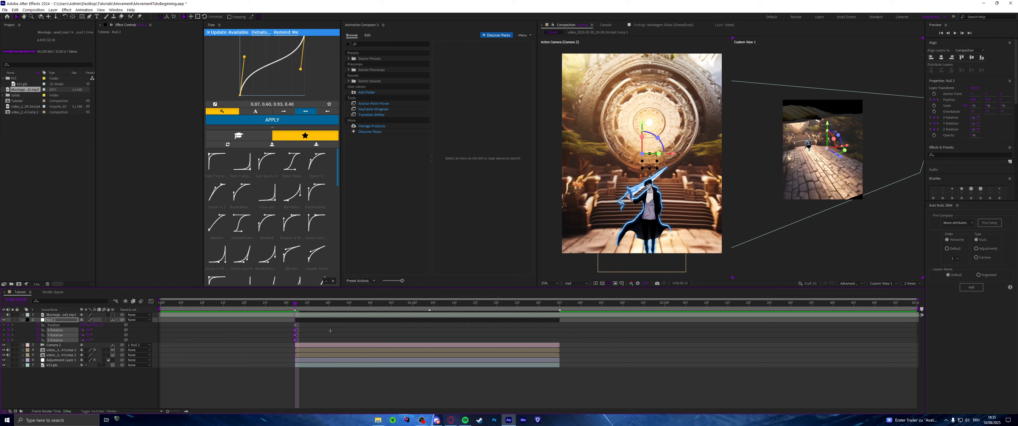
{"action": "left_click", "coordinate": [331, 331]}
{"action": "left_click", "coordinate": [305, 344]}
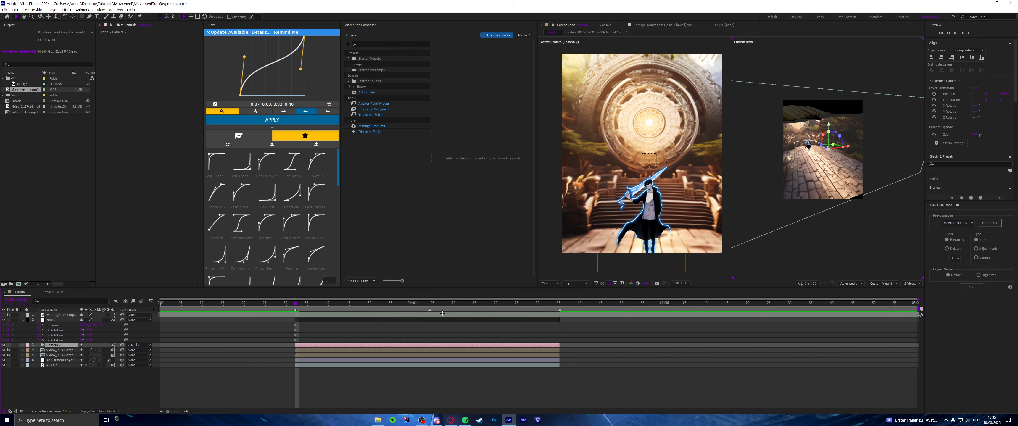
{"action": "left_click", "coordinate": [388, 336]}
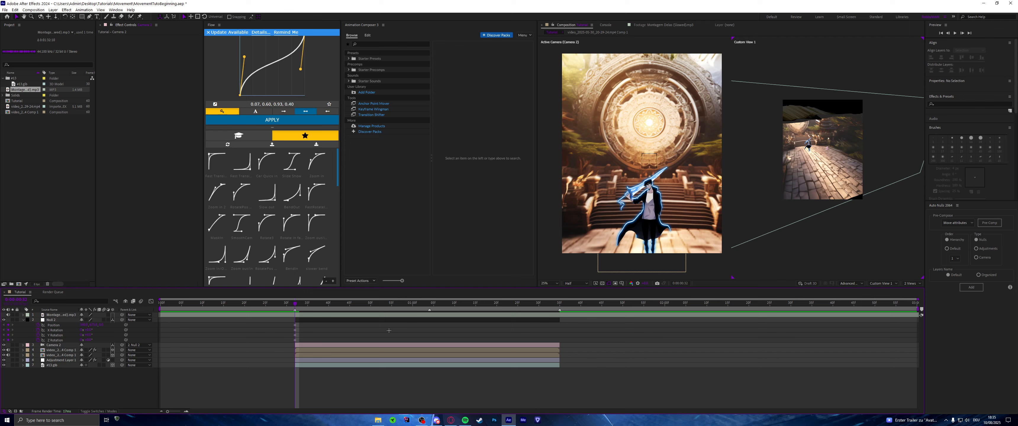
Step: Try moving the null through its Position value and with its vertical axis handle in the custom view, undoing each move
{"action": "left_click", "coordinate": [342, 322]}
{"action": "scroll", "coordinate": [835, 188], "scroll_direction": "up", "scroll_amount": 2}
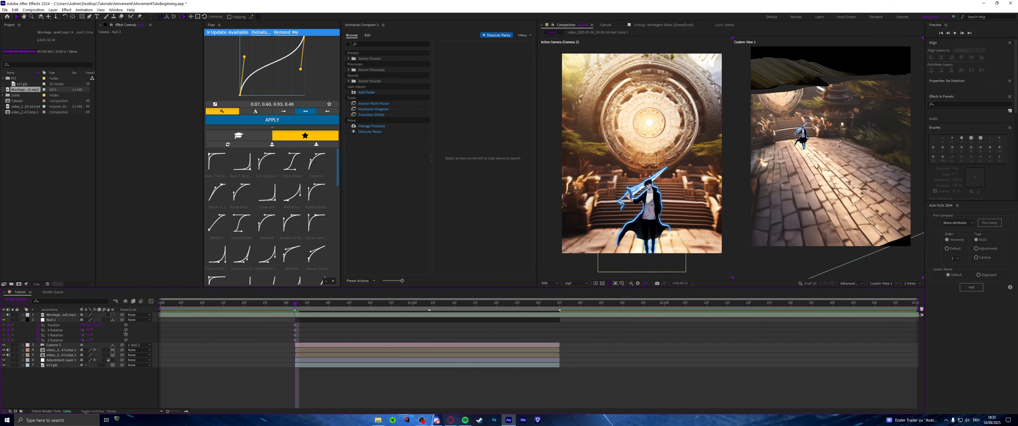
{"action": "left_click", "coordinate": [391, 321]}
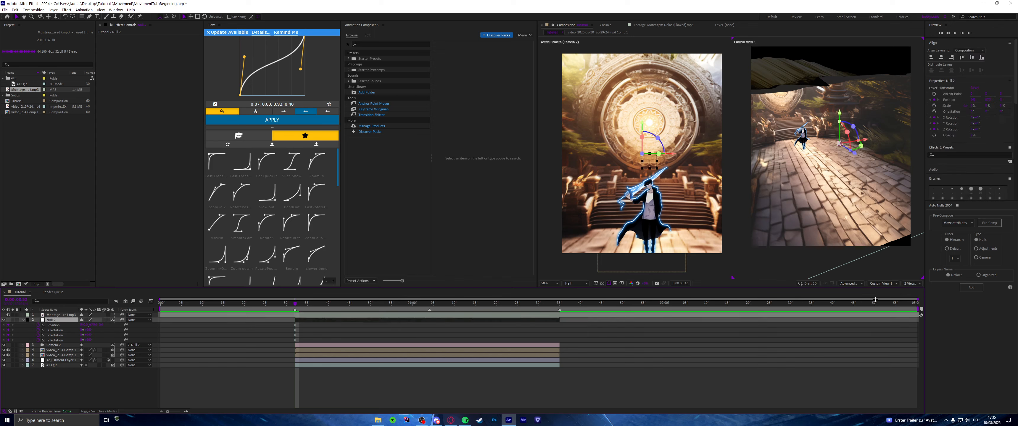
{"action": "left_click_drag", "start_coordinate": [91, 325], "coordinate": [217, 324]}
{"action": "key", "text": "ctrl+z"}
{"action": "left_click_drag", "start_coordinate": [840, 114], "coordinate": [839, 130]}
{"action": "key", "text": "ctrl+z"}
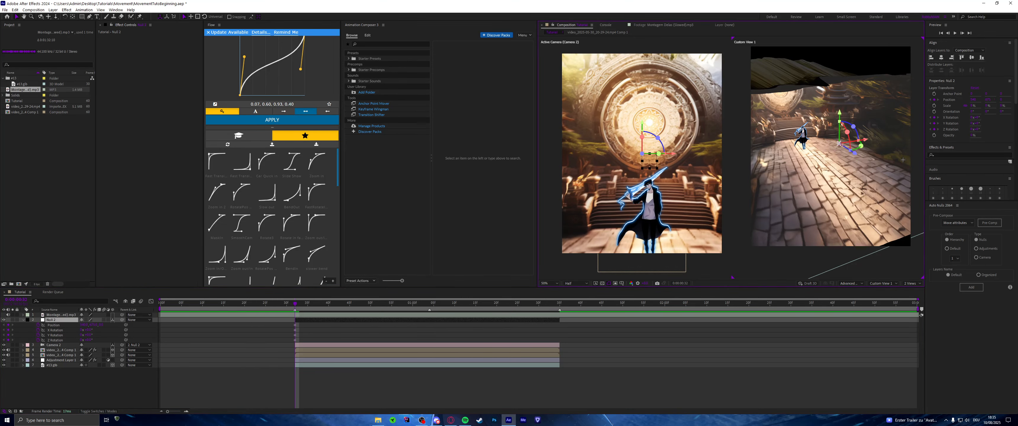
{"action": "scroll", "coordinate": [857, 155], "scroll_direction": "down", "scroll_amount": 2}
{"action": "scroll", "coordinate": [873, 177], "scroll_direction": "up", "scroll_amount": 2}
{"action": "left_click", "coordinate": [469, 377]}
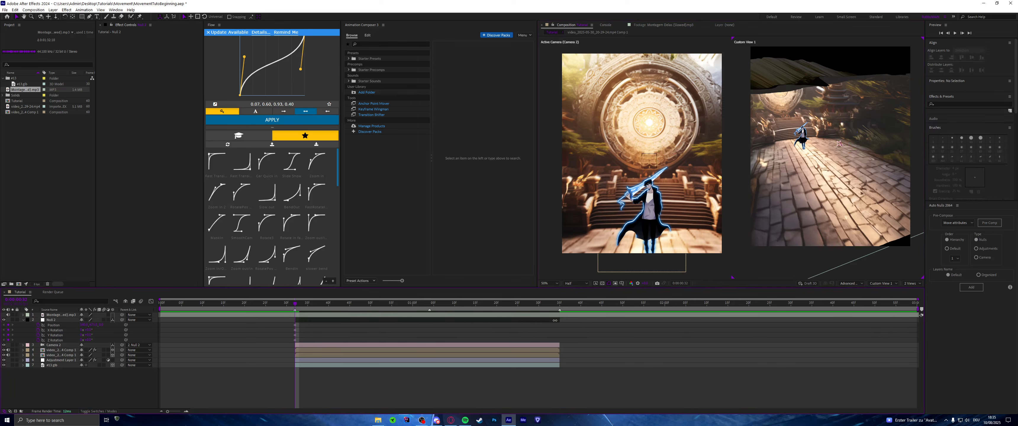
Step: Pull the null back along its Z axis so the camera sits far away from the character
{"action": "left_click", "coordinate": [344, 320]}
{"action": "scroll", "coordinate": [866, 159], "scroll_direction": "down", "scroll_amount": 2}
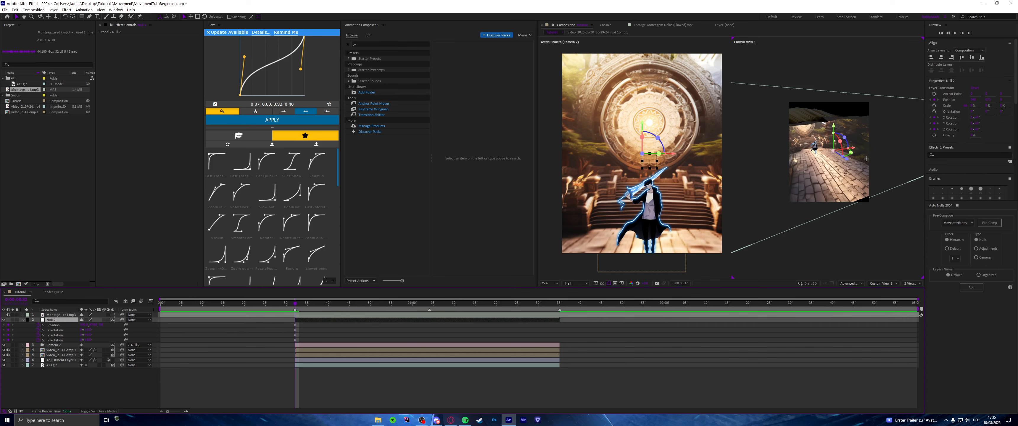
{"action": "left_click_drag", "start_coordinate": [845, 160], "coordinate": [912, 201]}
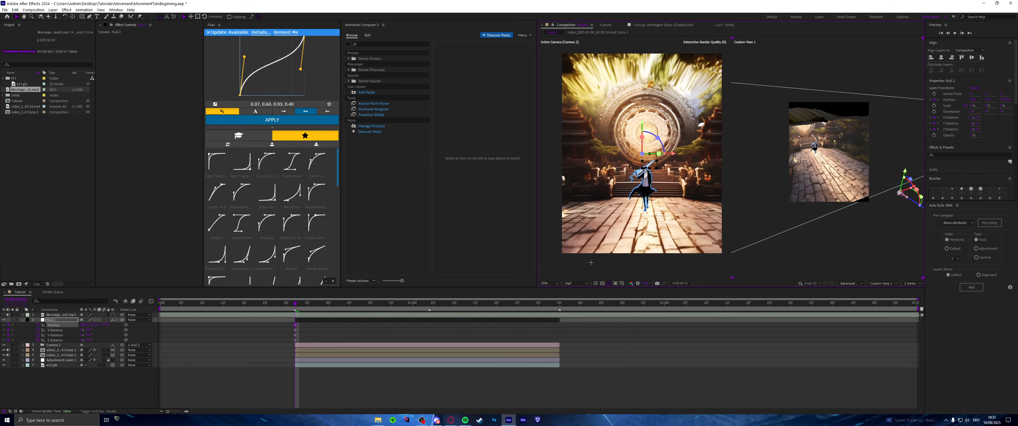
{"action": "mouse_move", "coordinate": [104, 325]}
{"action": "left_mouse_down"}
{"action": "mouse_move", "coordinate": [52, 339]}
{"action": "mouse_move", "coordinate": [68, 344]}
{"action": "mouse_move", "coordinate": [90, 327]}
{"action": "mouse_move", "coordinate": [80, 329]}
{"action": "mouse_move", "coordinate": [112, 325]}
{"action": "left_mouse_up"}
{"action": "left_click", "coordinate": [68, 378]}
Step: Shift the null sideways with X Position and turn its Y Rotation so the camera faces the scene at an angle
{"action": "scroll", "coordinate": [639, 156], "scroll_direction": "up", "scroll_amount": 1}
{"action": "left_click_drag", "start_coordinate": [638, 156], "coordinate": [641, 159]}
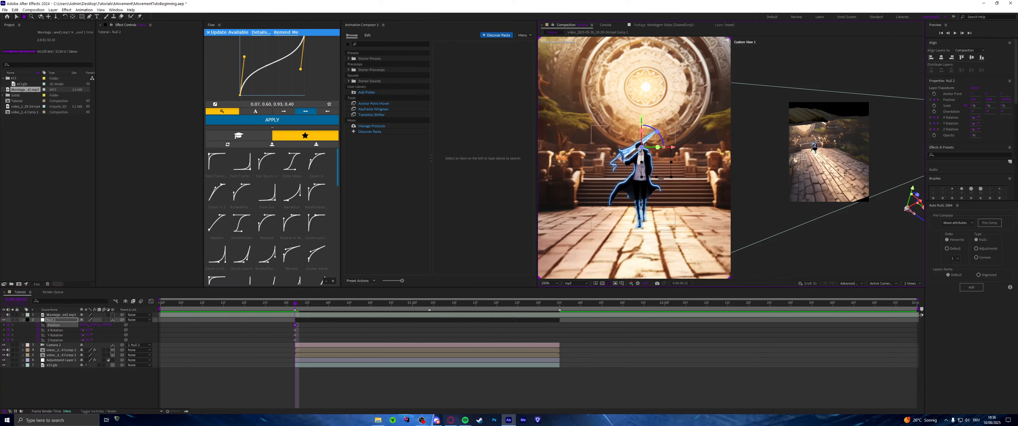
{"action": "scroll", "coordinate": [641, 159], "scroll_direction": "down", "scroll_amount": 1}
{"action": "left_click", "coordinate": [659, 381]}
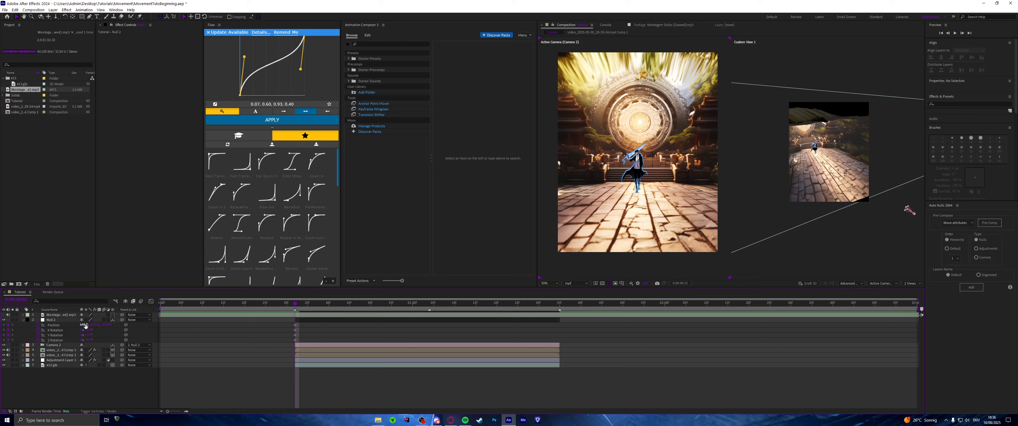
{"action": "left_click_drag", "start_coordinate": [85, 326], "coordinate": [130, 318]}
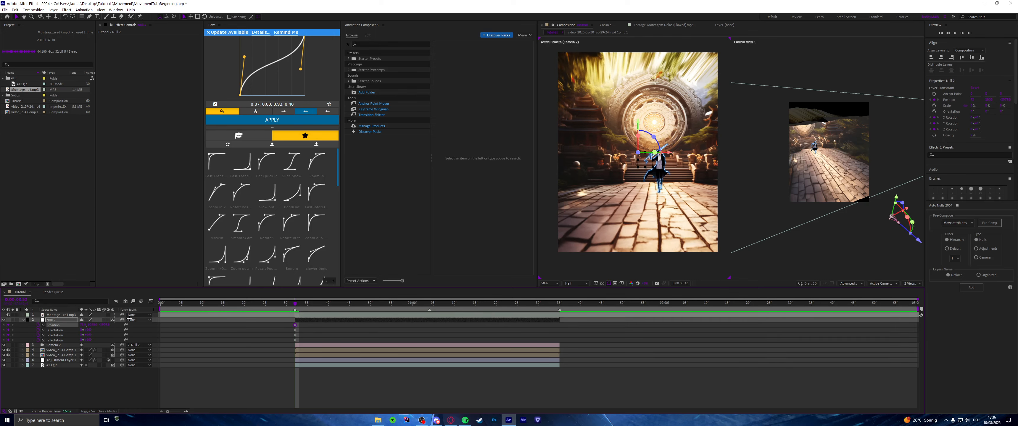
{"action": "left_click", "coordinate": [104, 333]}
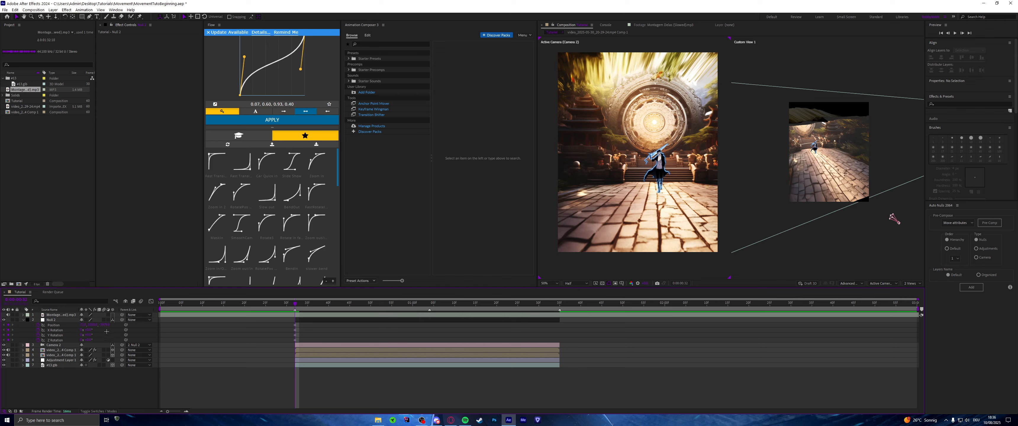
{"action": "left_click_drag", "start_coordinate": [91, 335], "coordinate": [94, 334]}
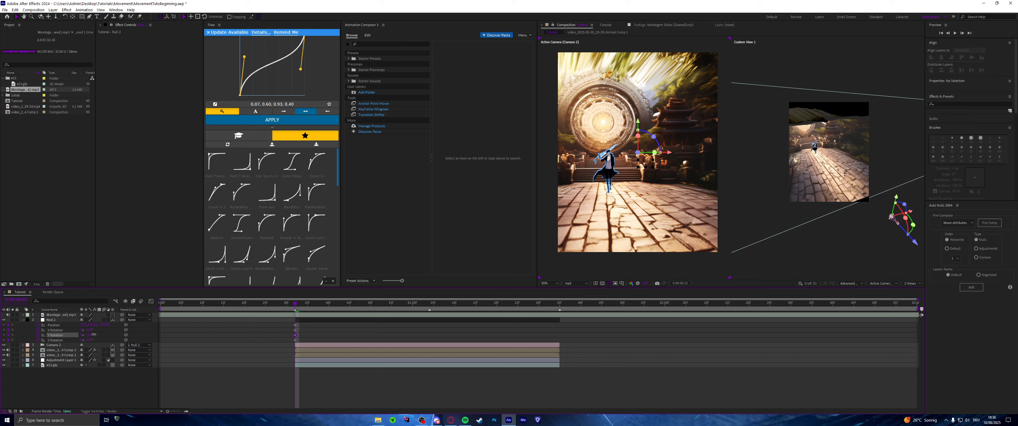
{"action": "left_click", "coordinate": [1, 334]}
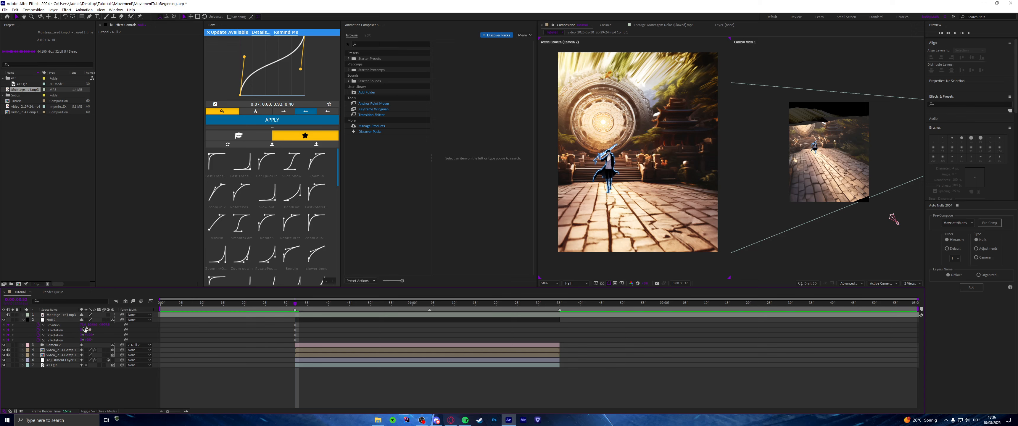
Step: Readjust the null's Position values until the character stands near the middle of the camera frame
{"action": "mouse_move", "coordinate": [84, 325]}
{"action": "left_mouse_down"}
{"action": "mouse_move", "coordinate": [26, 332]}
{"action": "mouse_move", "coordinate": [78, 334]}
{"action": "left_mouse_up"}
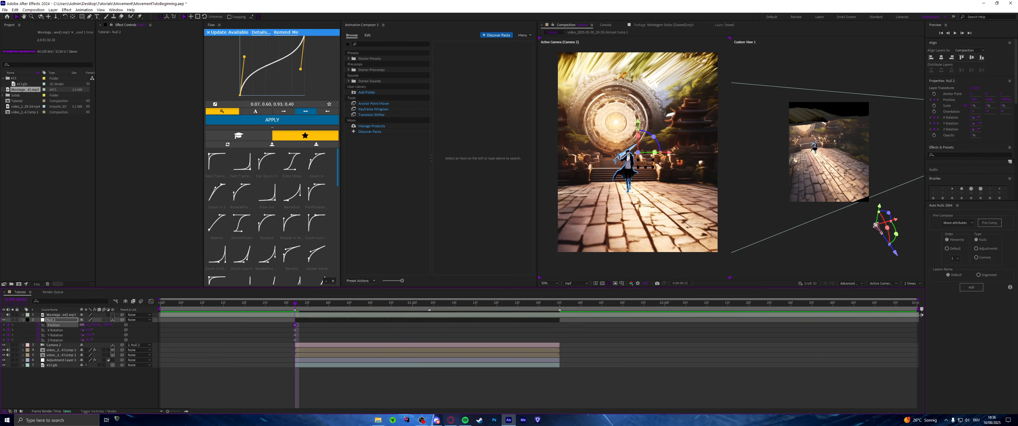
{"action": "left_click", "coordinate": [318, 336]}
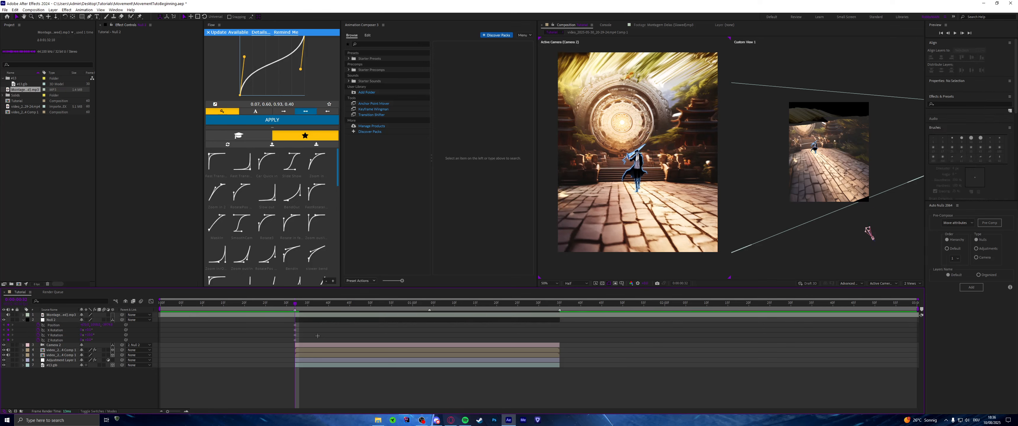
{"action": "scroll", "coordinate": [642, 188], "scroll_direction": "down", "scroll_amount": 2}
{"action": "scroll", "coordinate": [645, 172], "scroll_direction": "up", "scroll_amount": 2}
{"action": "left_click", "coordinate": [53, 325]}
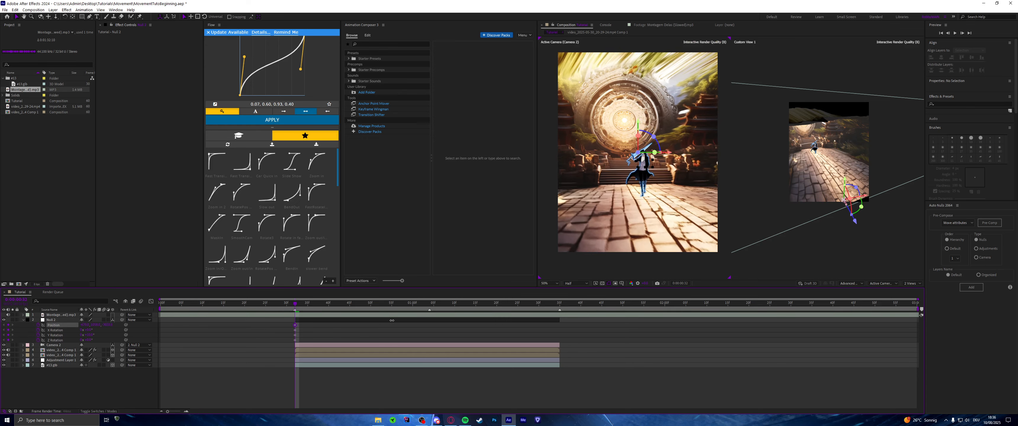
{"action": "left_click", "coordinate": [306, 319]}
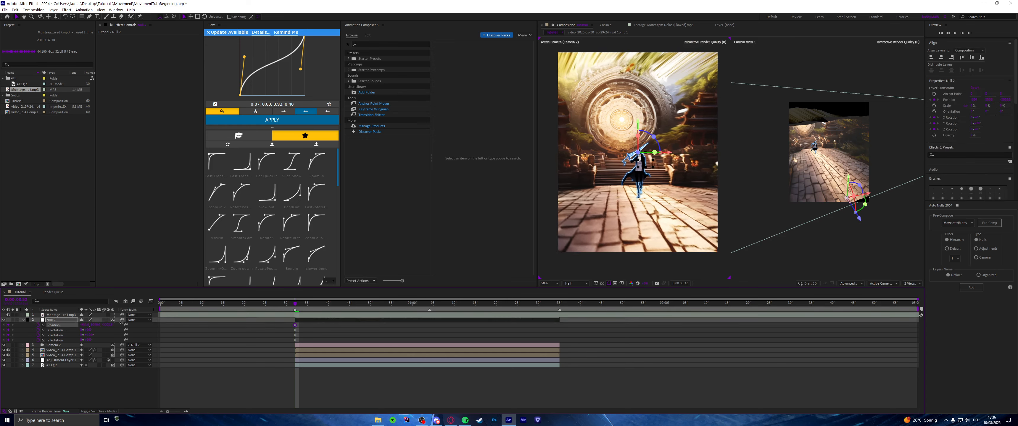
{"action": "left_click", "coordinate": [334, 363]}
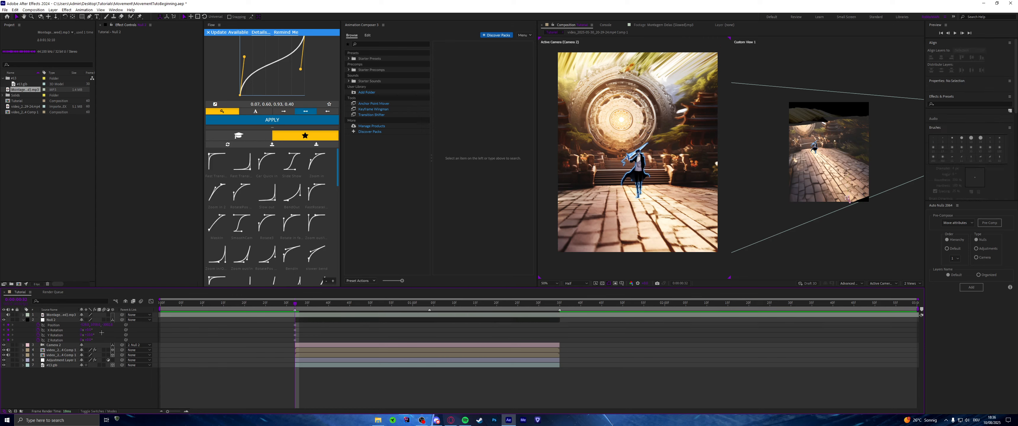
Step: Fine-tune the null's Y Rotation and enter a new X Rotation to tilt the camera
{"action": "left_click_drag", "start_coordinate": [91, 337], "coordinate": [87, 337]}
{"action": "left_click", "coordinate": [87, 330]}
{"action": "type", "text": "30"}
{"action": "key", "text": "Return"}
{"action": "left_click", "coordinate": [184, 343]}
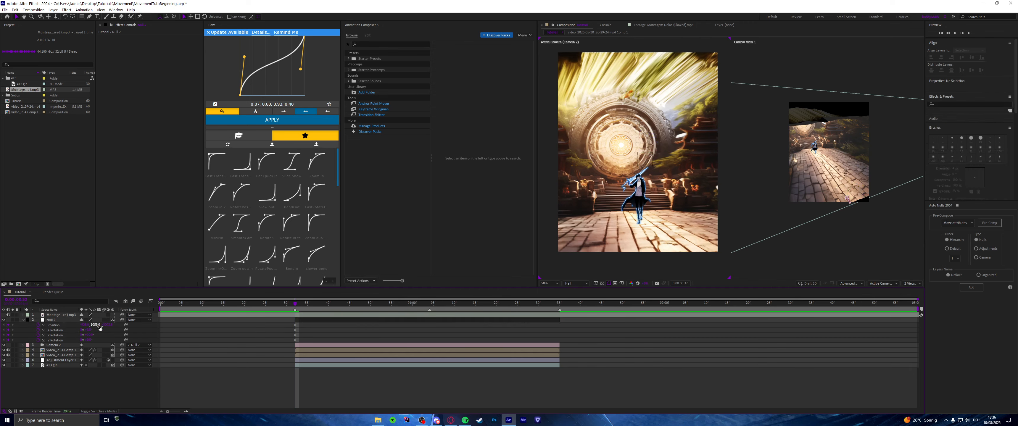
Step: Correct the null's vertical Position and roll it with Z Rotation for a slanted starting view
{"action": "left_click_drag", "start_coordinate": [95, 325], "coordinate": [301, 338]}
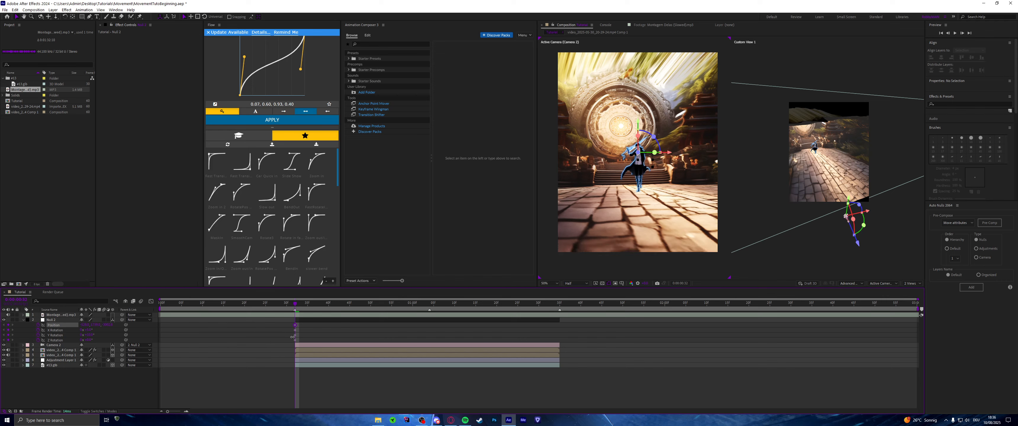
{"action": "left_click", "coordinate": [646, 349]}
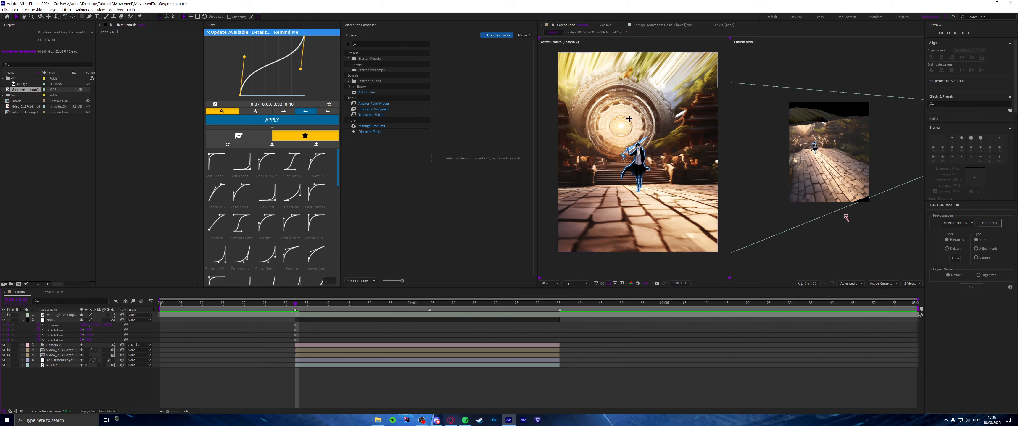
{"action": "left_click_drag", "start_coordinate": [847, 218], "coordinate": [846, 216]}
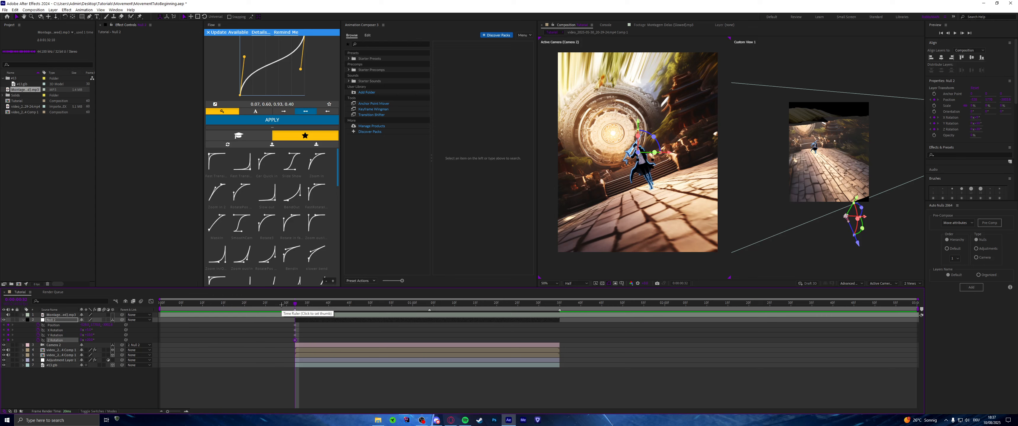
{"action": "left_click", "coordinate": [342, 334]}
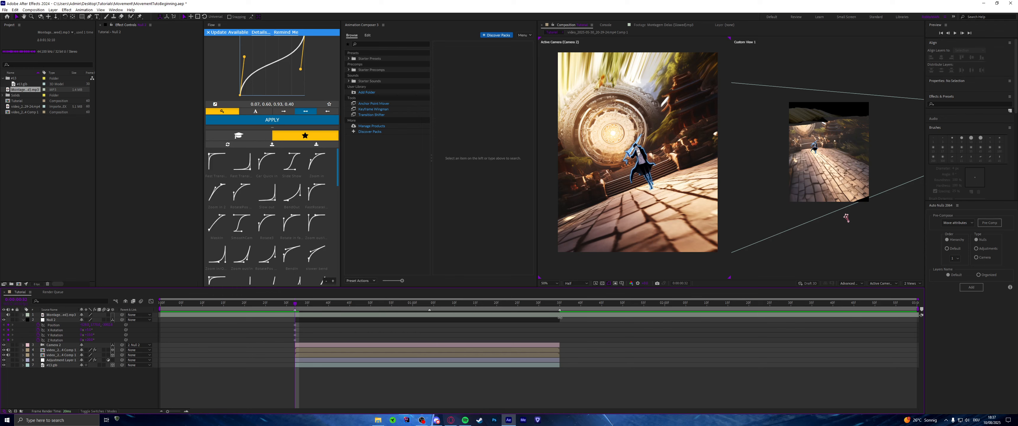
Step: Move the playhead to the middle timeline marker and set the null's Z, Y and X Rotation to 0
{"action": "left_click", "coordinate": [306, 303]}
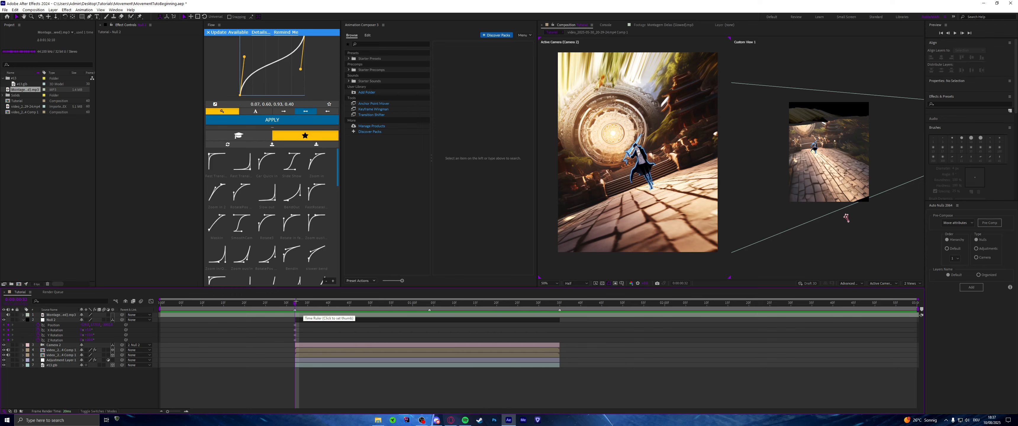
{"action": "left_click", "coordinate": [432, 303]}
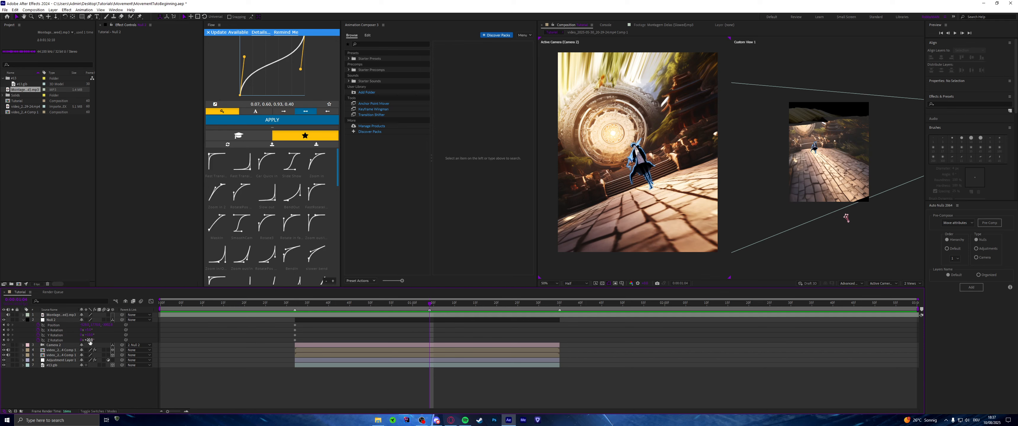
{"action": "left_click", "coordinate": [90, 341]}
{"action": "type", "text": "0"}
{"action": "left_click", "coordinate": [89, 335]}
{"action": "type", "text": "0"}
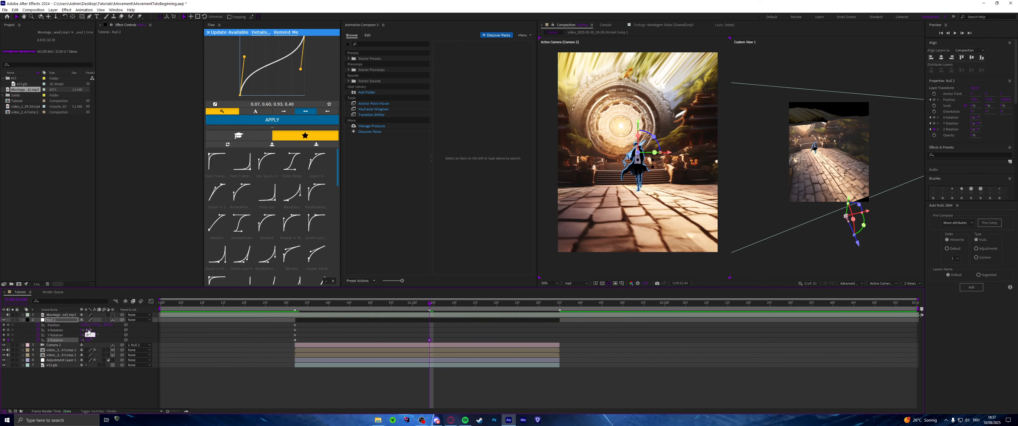
{"action": "left_click", "coordinate": [89, 330]}
{"action": "type", "text": "0"}
{"action": "left_click", "coordinate": [250, 343]}
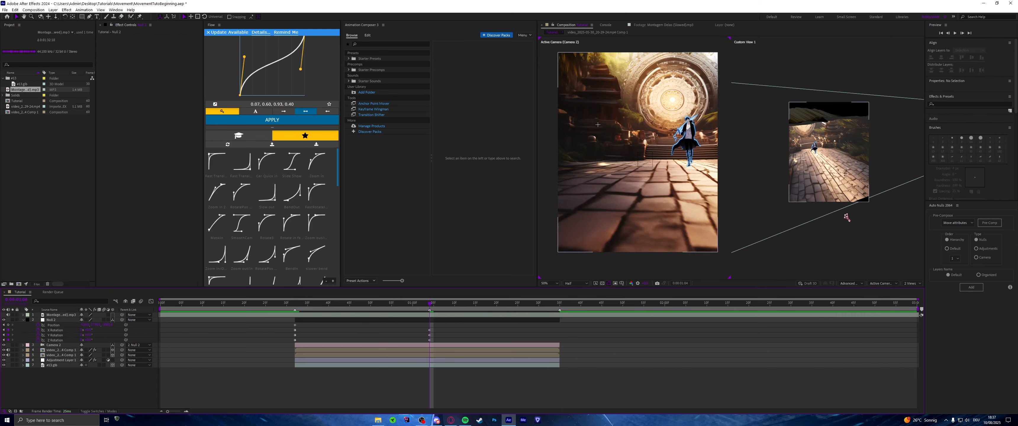
Step: Reposition the null at the middle marker to frame the character close up, and compare this frame with the starting keyframe
{"action": "left_click_drag", "start_coordinate": [84, 326], "coordinate": [452, 330]}
{"action": "left_click_drag", "start_coordinate": [98, 325], "coordinate": [620, 347]}
{"action": "left_click", "coordinate": [621, 346]}
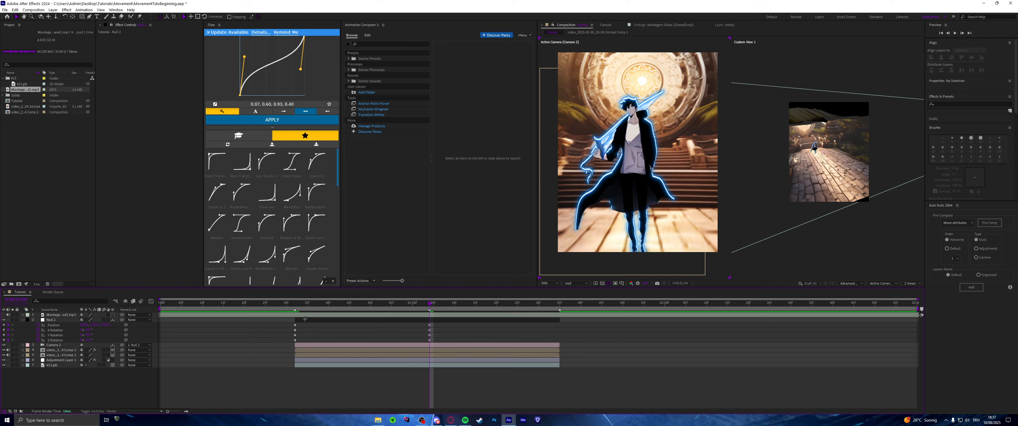
{"action": "key", "text": "j"}
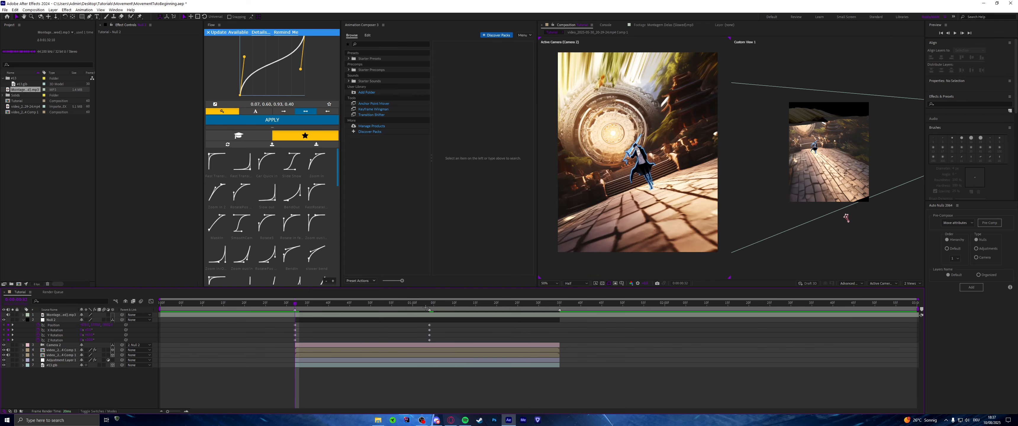
{"action": "key", "text": "k"}
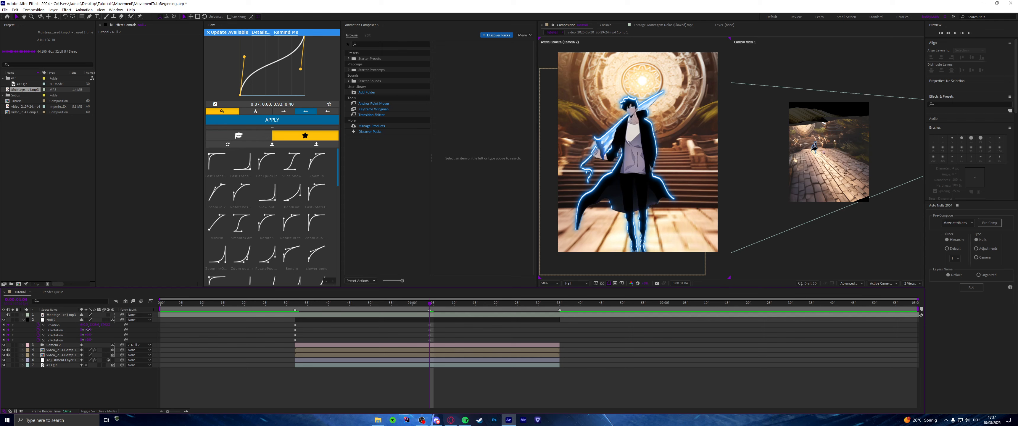
Step: Tilt the null with X Rotation at the middle marker and readjust its Position to frame the character's full body
{"action": "left_click_drag", "start_coordinate": [88, 330], "coordinate": [90, 332]}
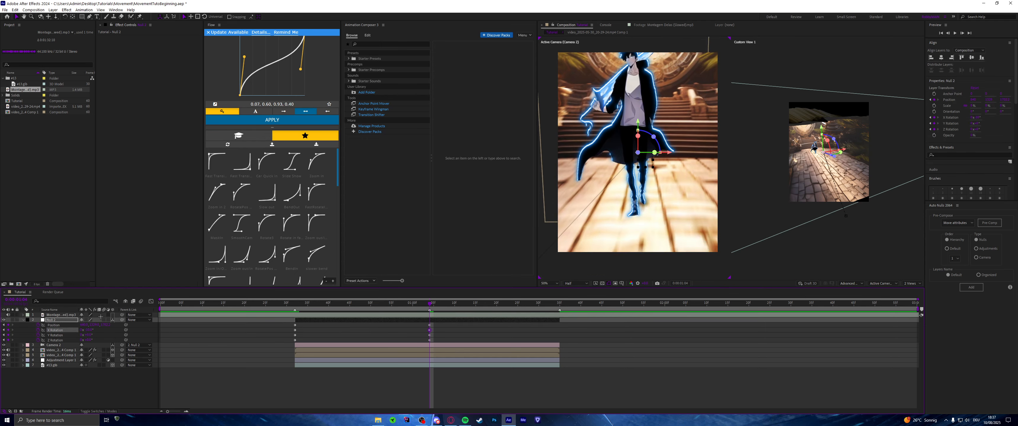
{"action": "left_click_drag", "start_coordinate": [95, 326], "coordinate": [118, 225]}
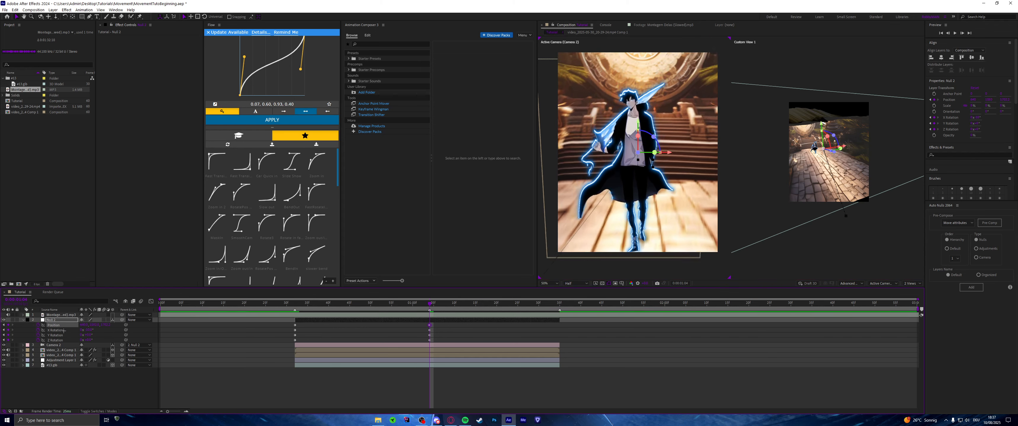
{"action": "left_click_drag", "start_coordinate": [83, 325], "coordinate": [76, 321]}
{"action": "left_click", "coordinate": [136, 379]}
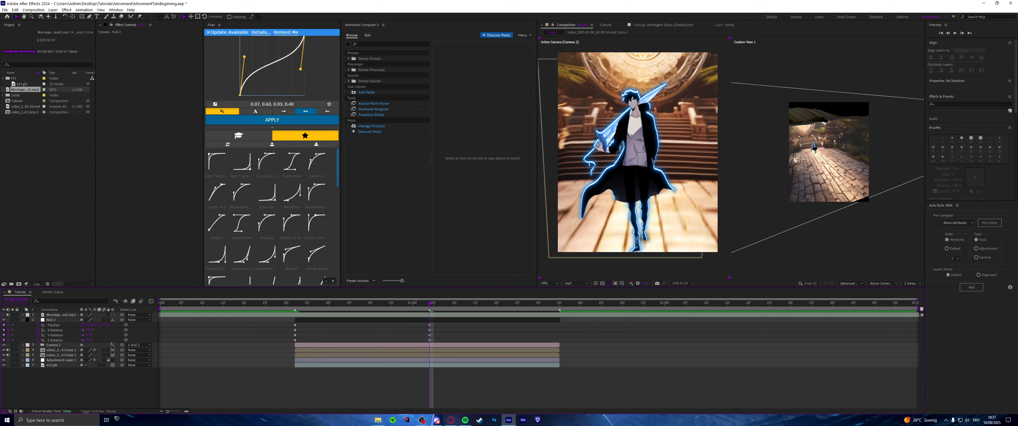
Step: Compare the starting and middle marker frames, then turn the null with Y Rotation and adjust its Position at the middle marker
{"action": "left_click", "coordinate": [296, 304]}
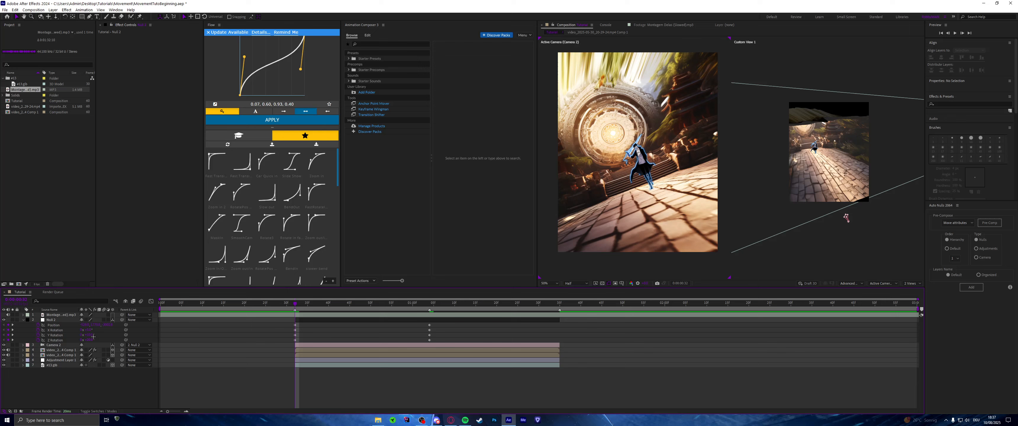
{"action": "left_click", "coordinate": [431, 303]}
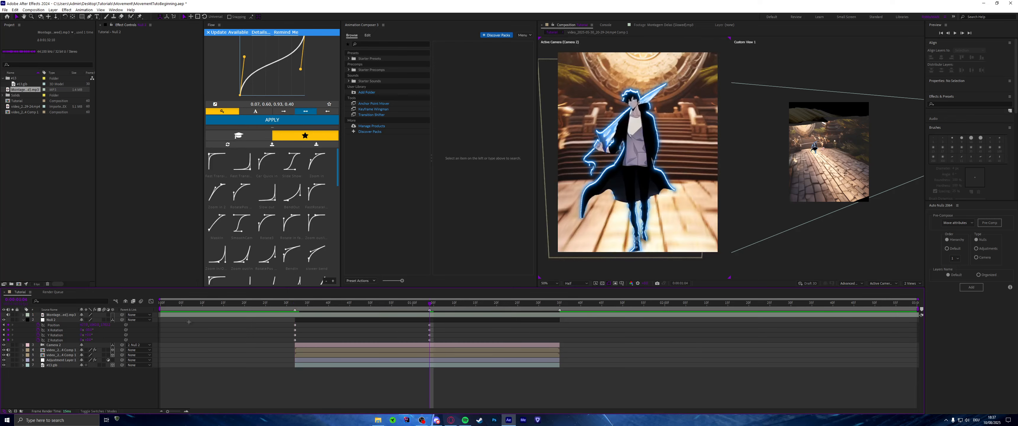
{"action": "left_click_drag", "start_coordinate": [88, 335], "coordinate": [134, 327]}
{"action": "left_click", "coordinate": [88, 326]}
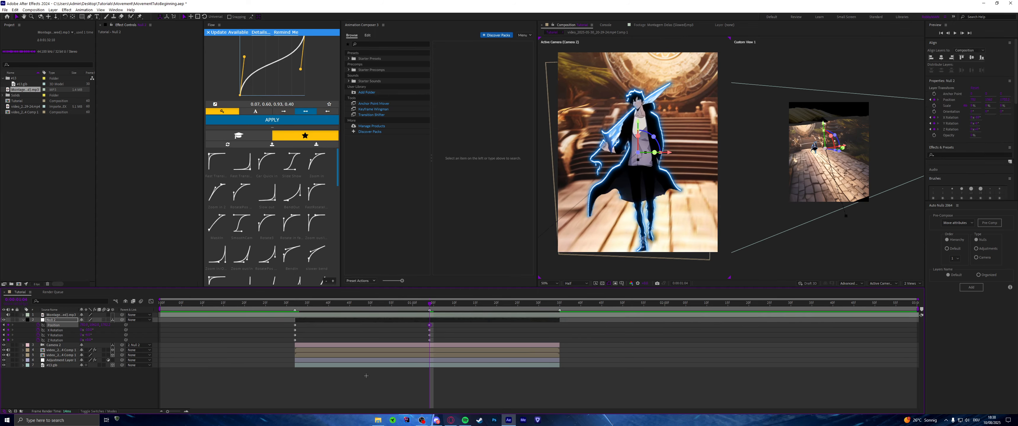
{"action": "left_click", "coordinate": [366, 376]}
Step: Check the starting keyframe's slant and roll the null with Z Rotation at the middle marker to tilt the character's framing
{"action": "left_click", "coordinate": [296, 304]}
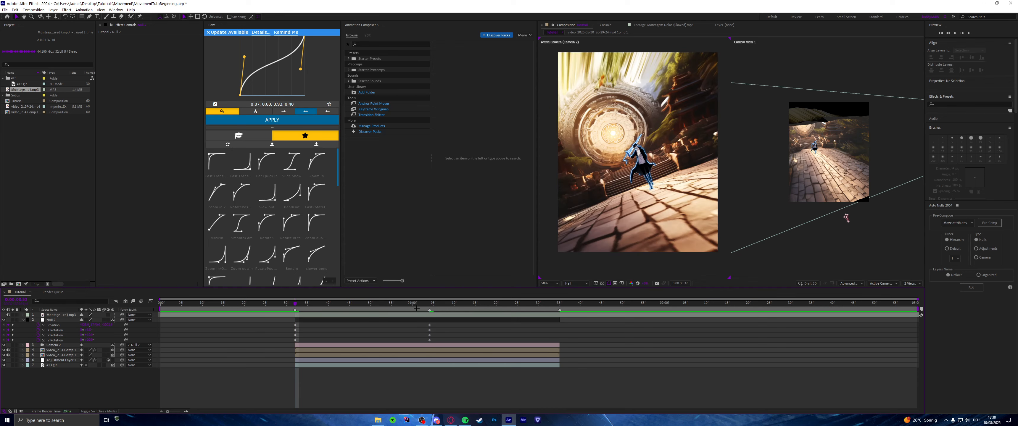
{"action": "left_click", "coordinate": [431, 304]}
{"action": "left_click_drag", "start_coordinate": [89, 341], "coordinate": [84, 340]}
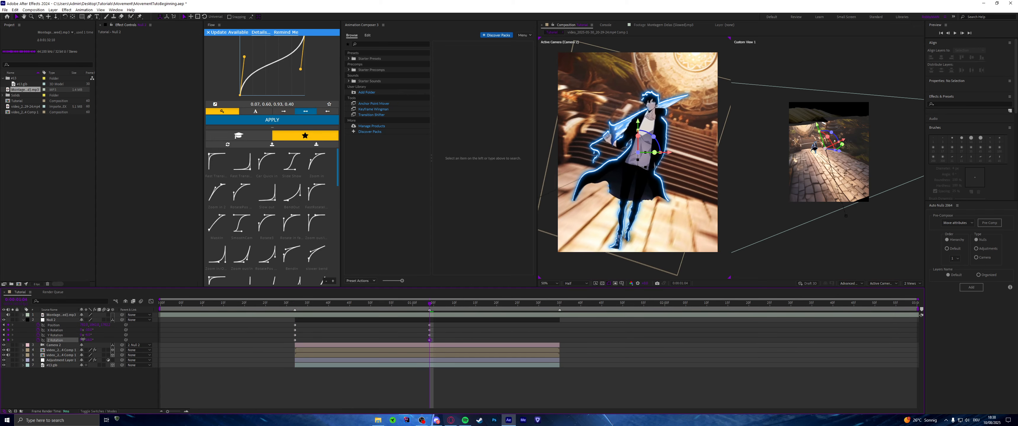
{"action": "left_click", "coordinate": [274, 328]}
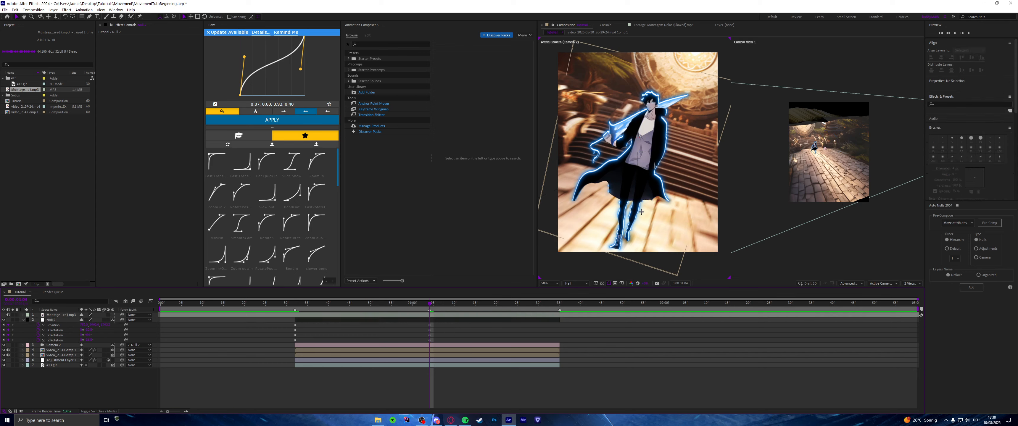
Step: Readjust the null's Position at the middle marker to bring the tilted character closer and lower in the frame
{"action": "left_click", "coordinate": [54, 325]}
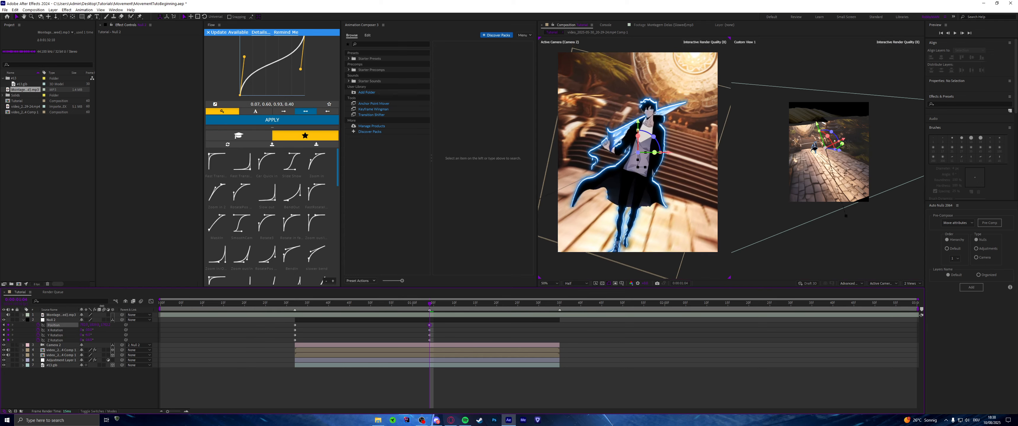
{"action": "left_click_drag", "start_coordinate": [104, 304], "coordinate": [137, 243]}
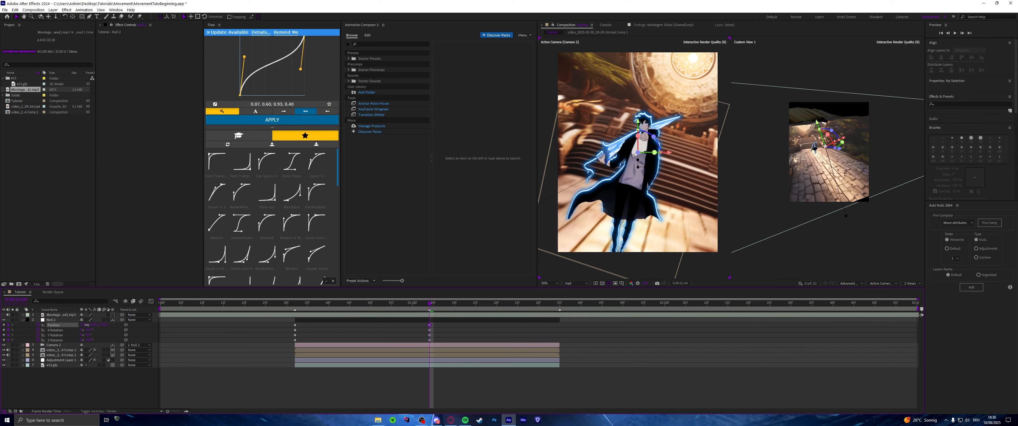
{"action": "left_click", "coordinate": [129, 321]}
{"action": "left_click_drag", "start_coordinate": [103, 325], "coordinate": [77, 326]}
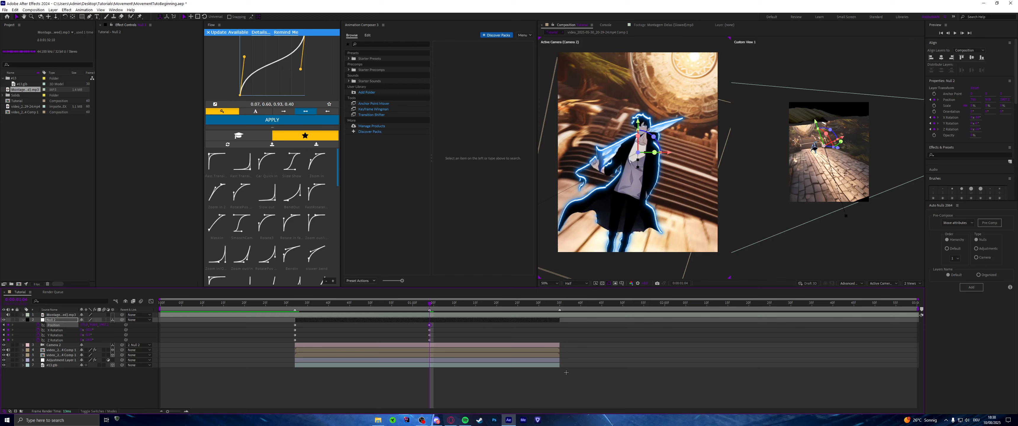
{"action": "left_click", "coordinate": [619, 356]}
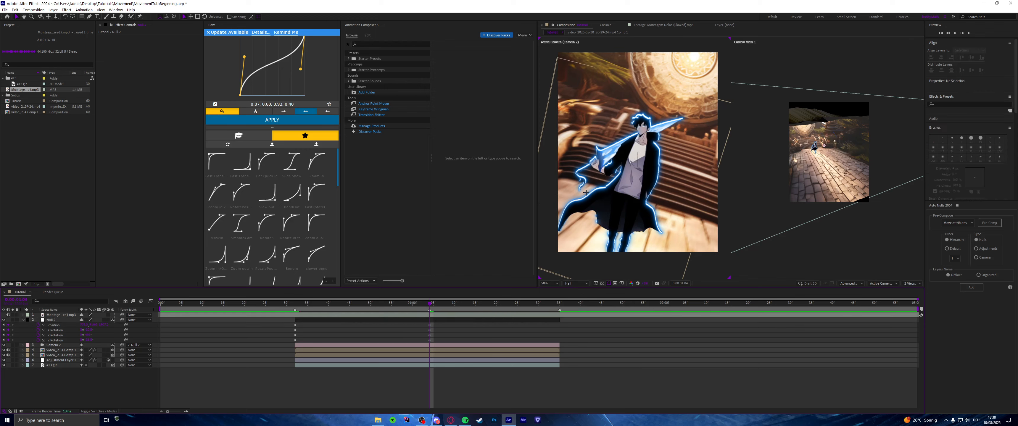
Step: Move the playhead to the null's last frame before the end marker and set its X Rotation to 0
{"action": "left_click", "coordinate": [453, 320]}
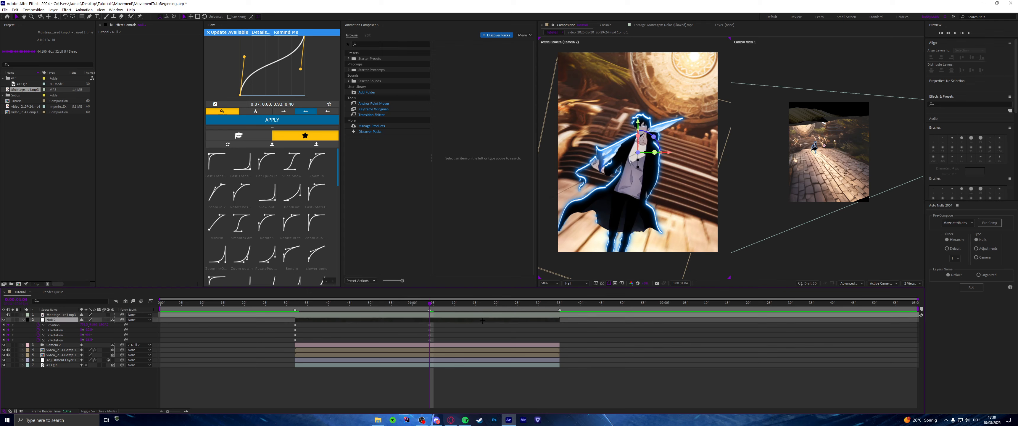
{"action": "key", "text": "o"}
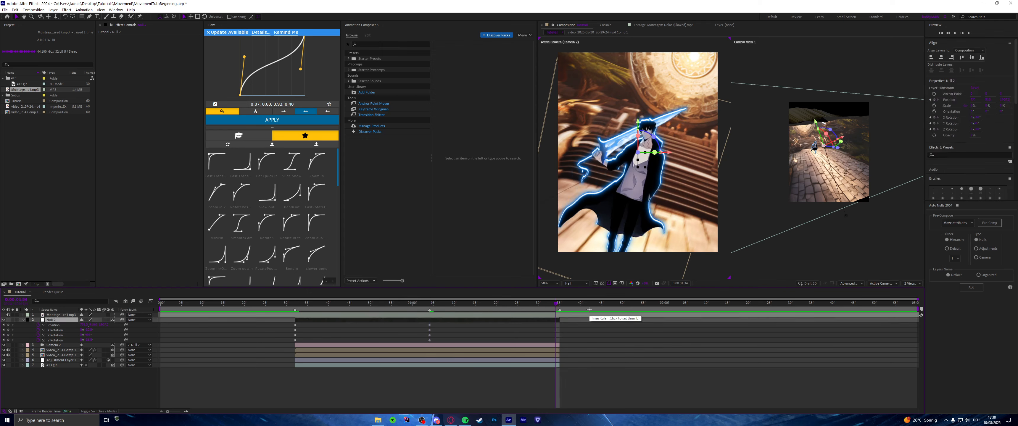
{"action": "left_click", "coordinate": [585, 336]}
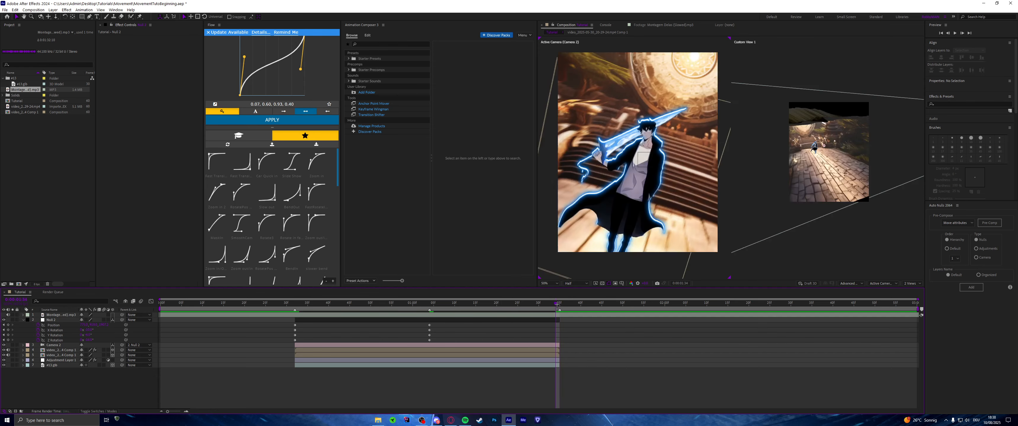
{"action": "scroll", "coordinate": [575, 336], "scroll_direction": "up", "scroll_amount": 3}
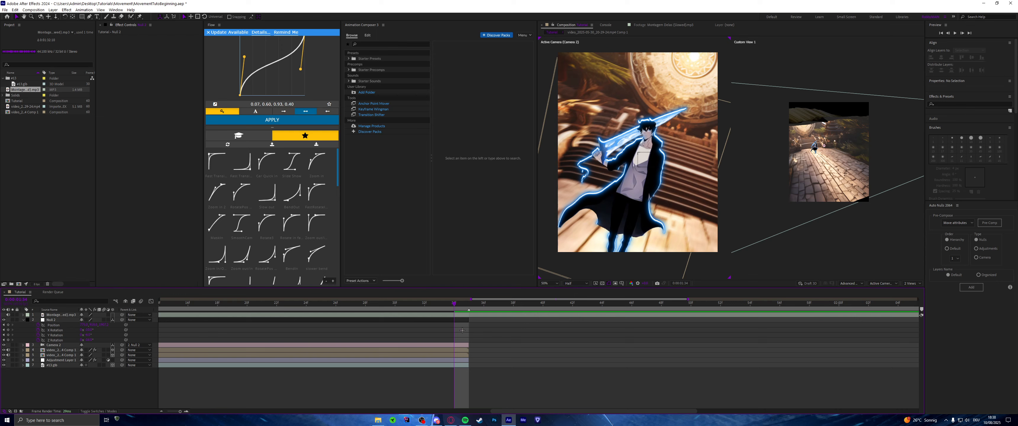
{"action": "mouse_move", "coordinate": [455, 304]}
{"action": "left_mouse_down"}
{"action": "mouse_move", "coordinate": [469, 304]}
{"action": "mouse_move", "coordinate": [454, 308]}
{"action": "left_mouse_up"}
{"action": "scroll", "coordinate": [607, 175], "scroll_direction": "down", "scroll_amount": 2}
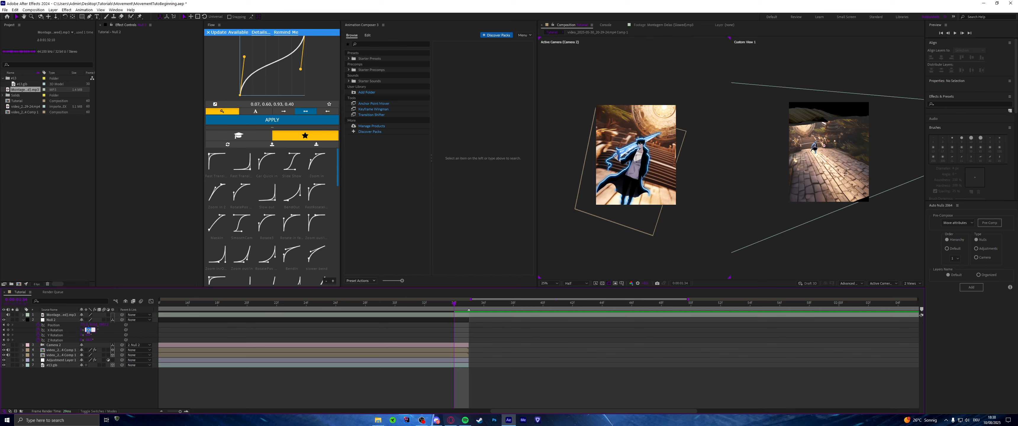
{"action": "type", "text": "0"}
{"action": "key", "text": "Return"}
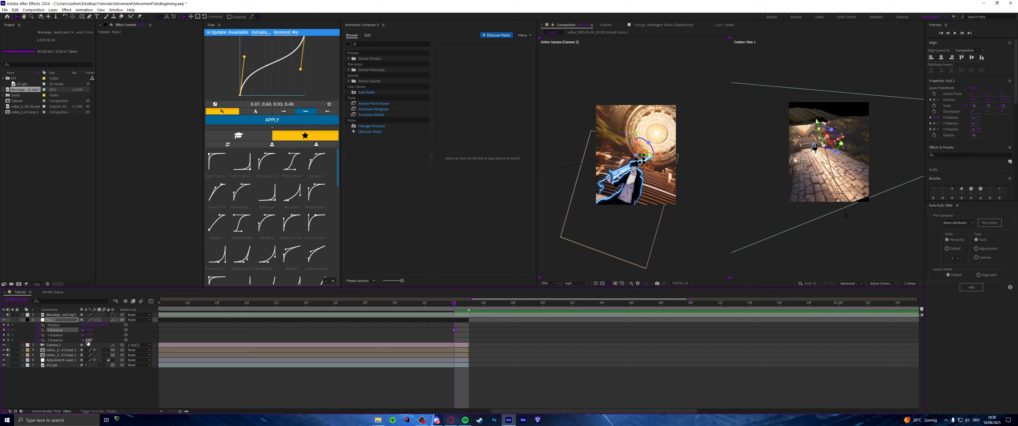
Step: Roll the null with Z Rotation on the last frame to slant the view the opposite way
{"action": "left_click", "coordinate": [402, 372]}
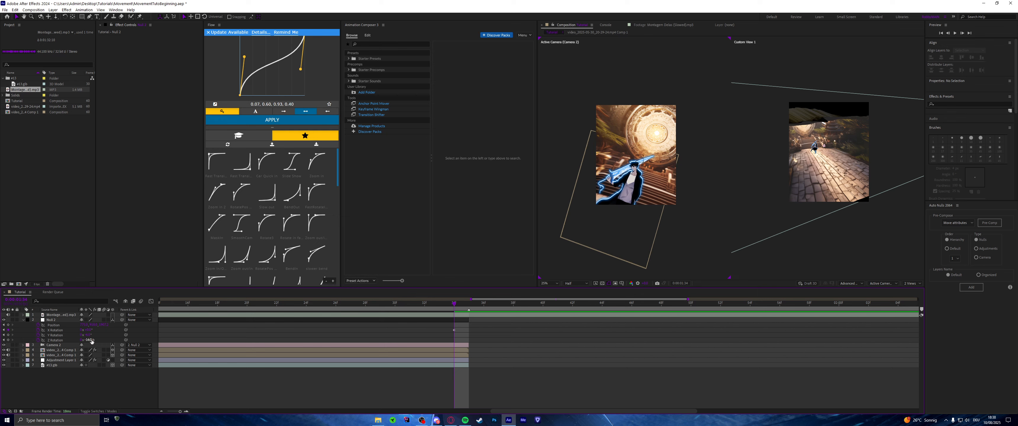
{"action": "left_click_drag", "start_coordinate": [91, 341], "coordinate": [102, 340]}
{"action": "left_click", "coordinate": [511, 352]}
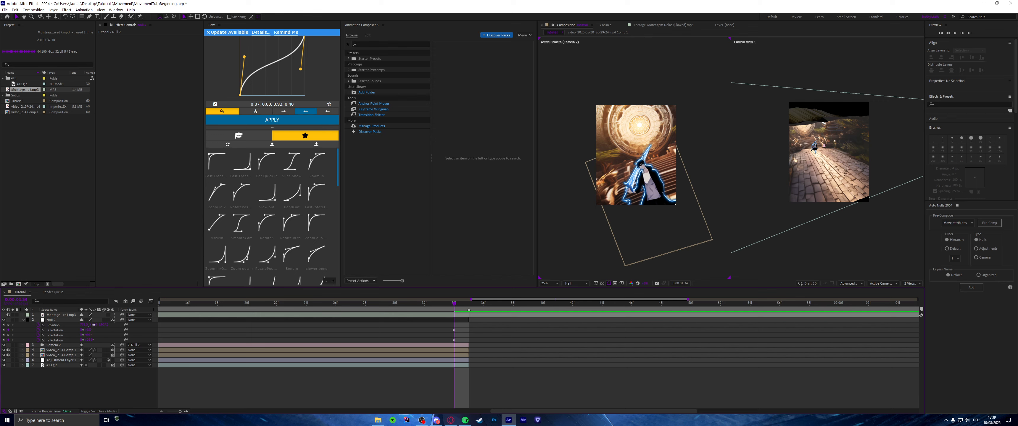
Step: Adjust the null's Position values on the last frame to shift the character upward in the camera view
{"action": "left_click_drag", "start_coordinate": [93, 325], "coordinate": [184, 326]}
{"action": "scroll", "coordinate": [637, 199], "scroll_direction": "up", "scroll_amount": 2}
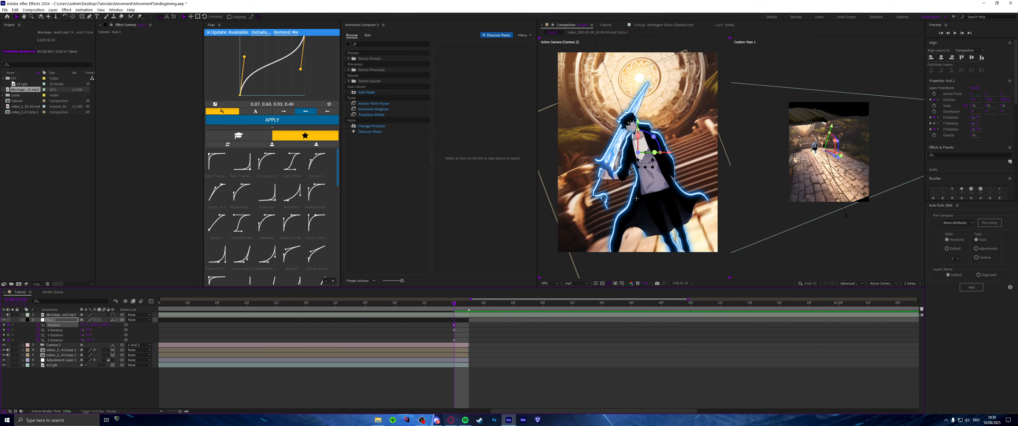
{"action": "left_click", "coordinate": [139, 322]}
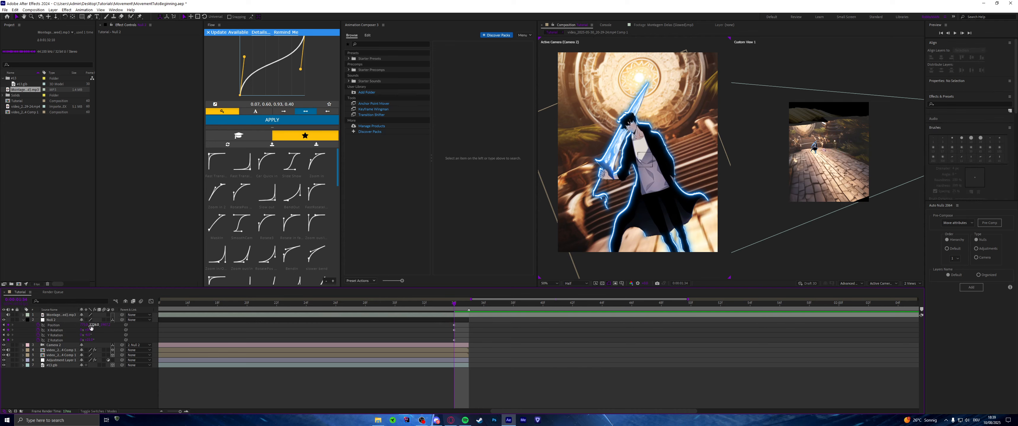
{"action": "left_click_drag", "start_coordinate": [90, 325], "coordinate": [79, 325]}
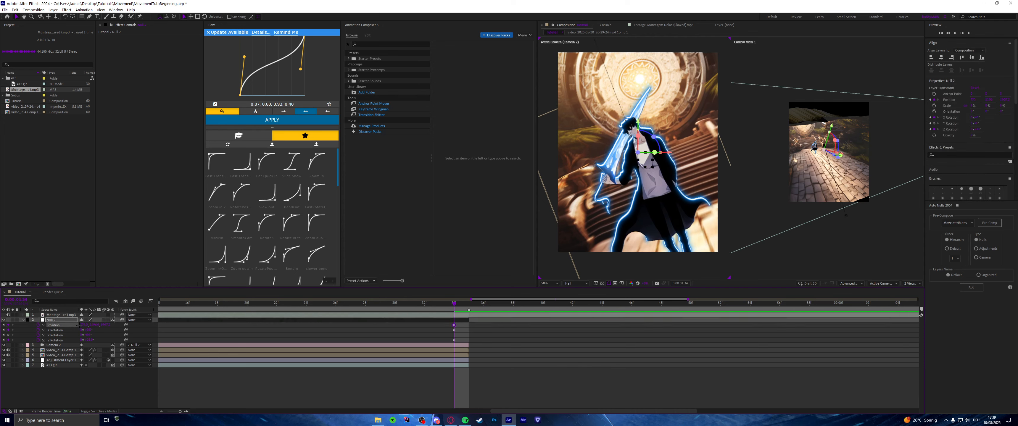
{"action": "key", "text": "comma"}
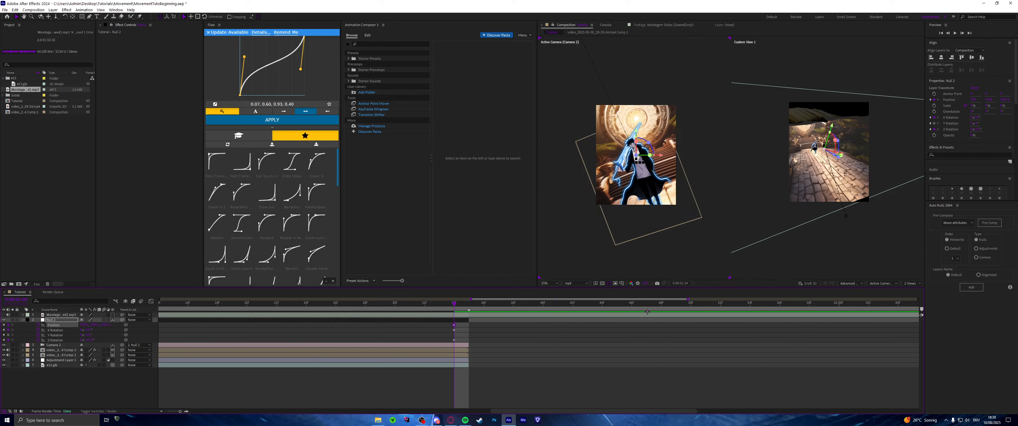
{"action": "left_click", "coordinate": [139, 326]}
{"action": "left_click_drag", "start_coordinate": [96, 327], "coordinate": [485, 273]}
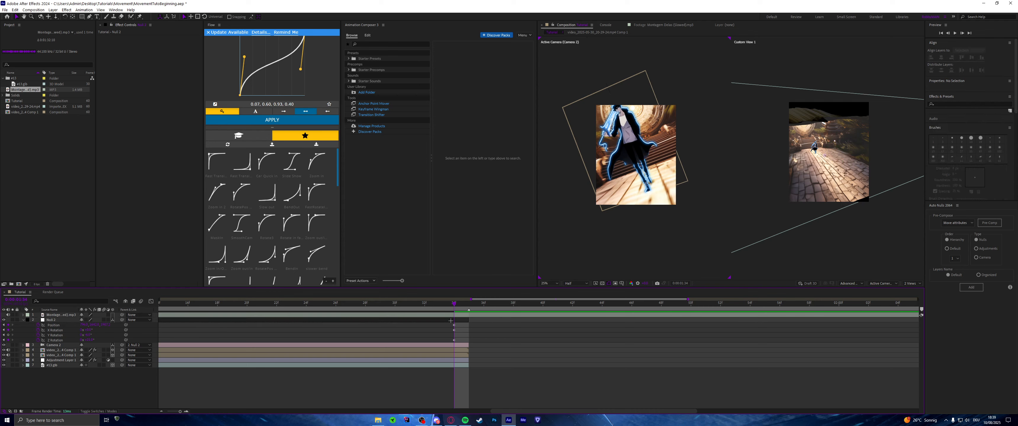
Step: Pull the null away from the character in the custom view for a distant full-body framing and fine-tune its Z Rotation
{"action": "scroll", "coordinate": [855, 181], "scroll_direction": "up", "scroll_amount": 3}
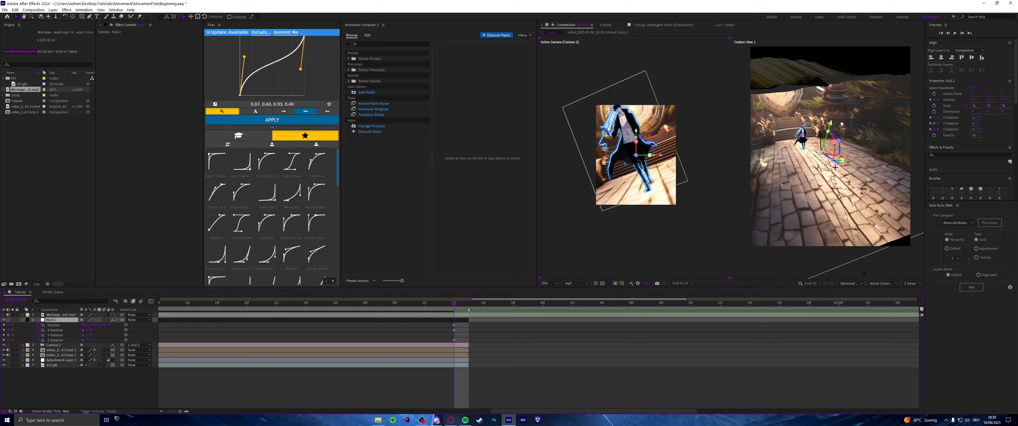
{"action": "left_click_drag", "start_coordinate": [838, 167], "coordinate": [874, 210]}
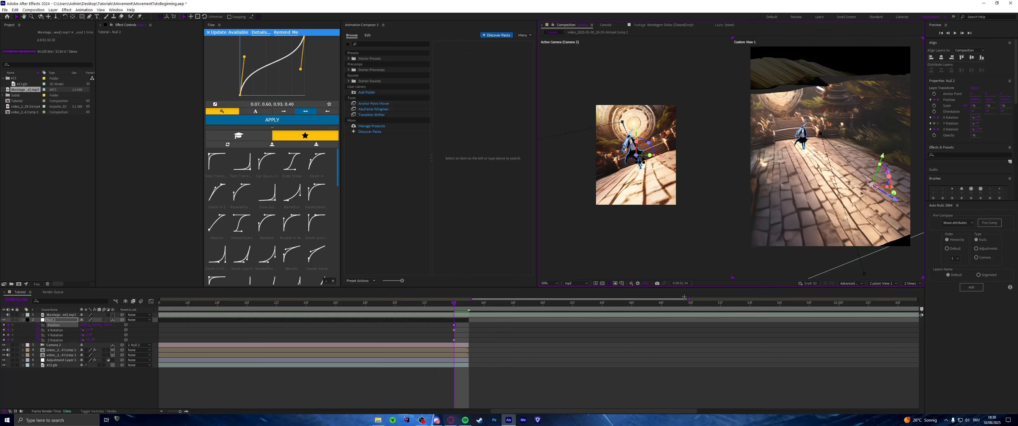
{"action": "left_click", "coordinate": [291, 318]}
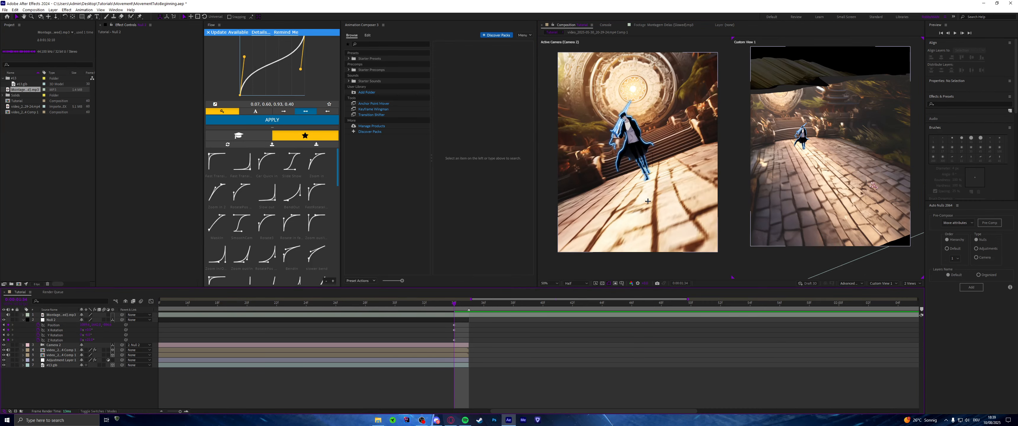
{"action": "left_click", "coordinate": [87, 341]}
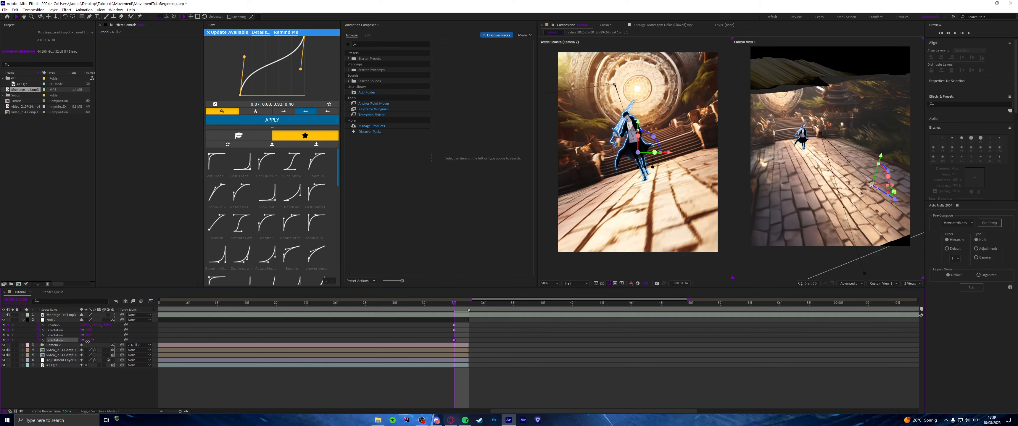
{"action": "left_click", "coordinate": [472, 337]}
Step: Add a Y Rotation keyframe to the null on the last frame
{"action": "scroll", "coordinate": [472, 337], "scroll_direction": "down", "scroll_amount": 3}
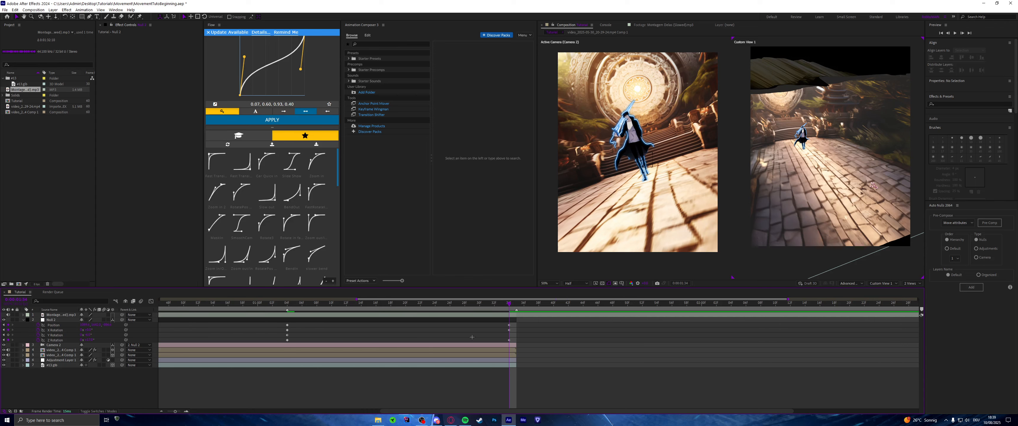
{"action": "scroll", "coordinate": [398, 340], "scroll_direction": "left", "scroll_amount": 3}
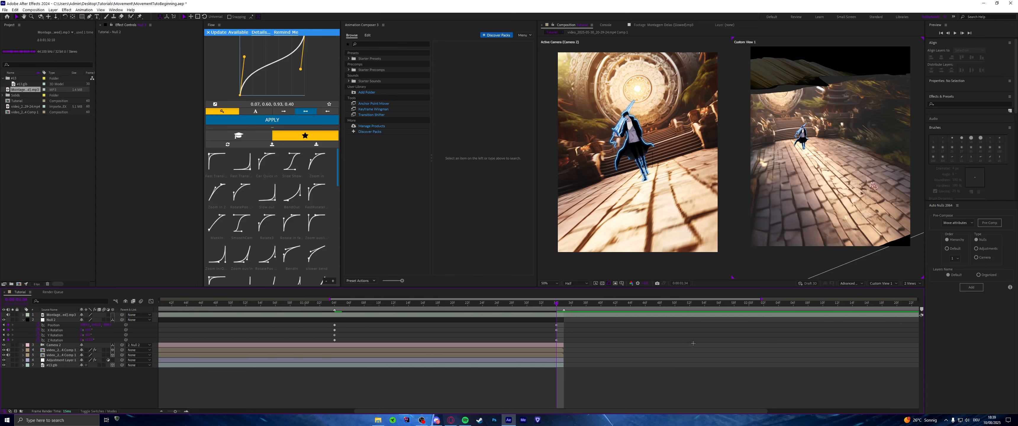
{"action": "key", "text": "shift+Escape"}
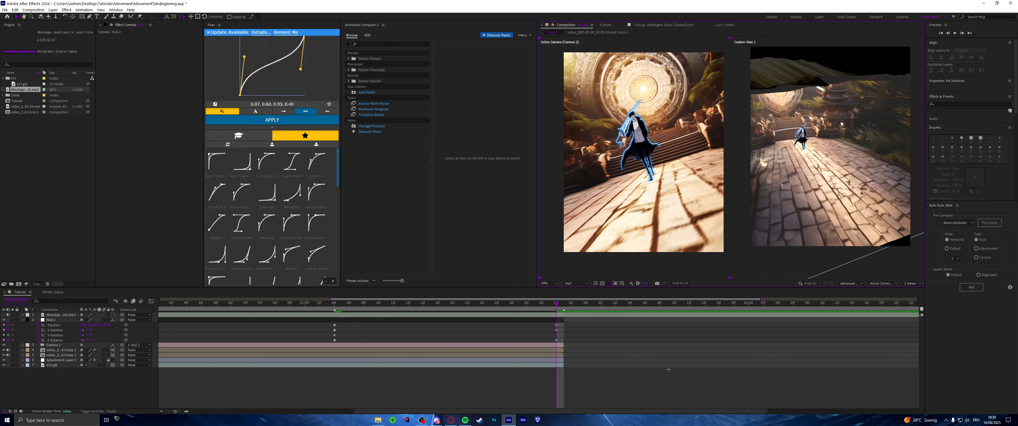
{"action": "left_click", "coordinate": [8, 335]}
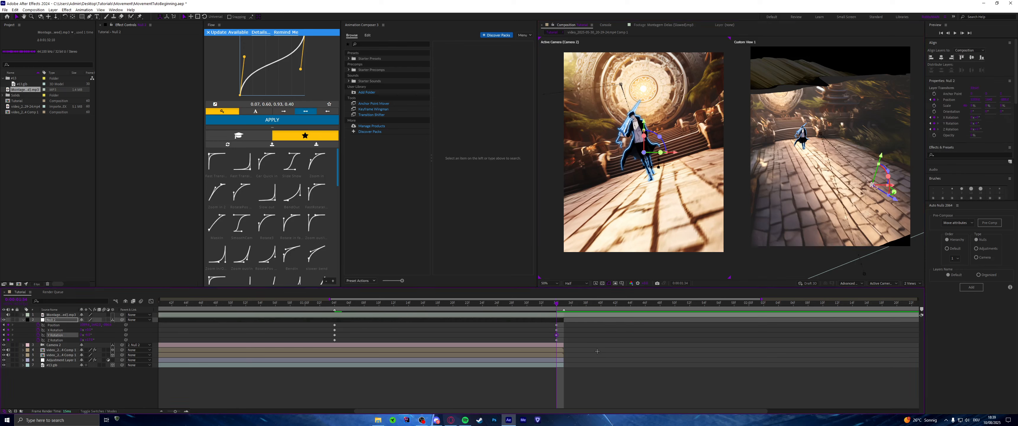
Step: Show the whole composition timeline and scrub from the starting marker through the camera move
{"action": "left_click", "coordinate": [370, 326]}
{"action": "left_click_drag", "start_coordinate": [332, 323], "coordinate": [583, 347]}
{"action": "left_click", "coordinate": [688, 341]}
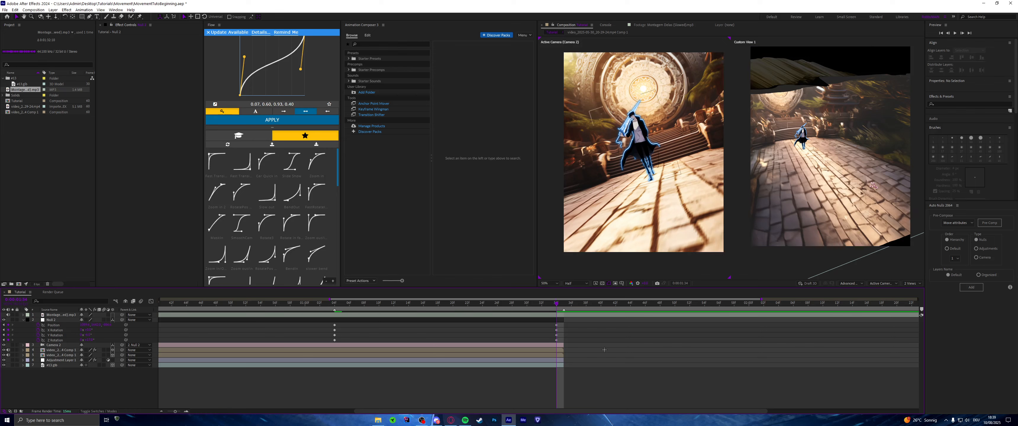
{"action": "key", "text": "minus"}
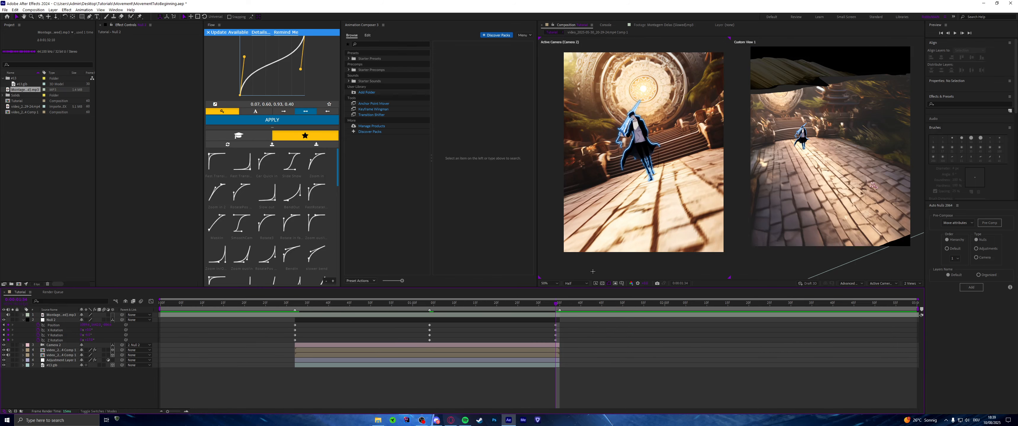
{"action": "left_click_drag", "start_coordinate": [294, 301], "coordinate": [501, 304]}
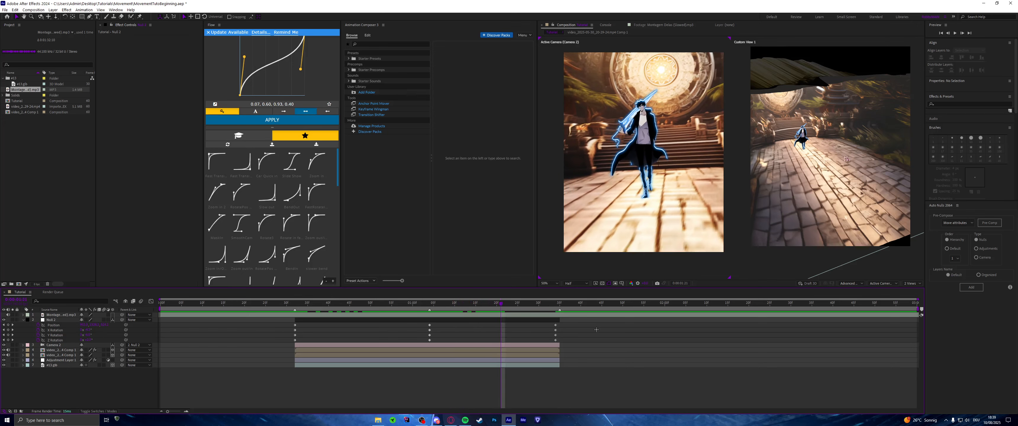
Step: Apply Easy Ease to all of the null's Position and Rotation keyframes and show their speed graph in the Graph Editor
{"action": "left_click_drag", "start_coordinate": [577, 325], "coordinate": [255, 348]}
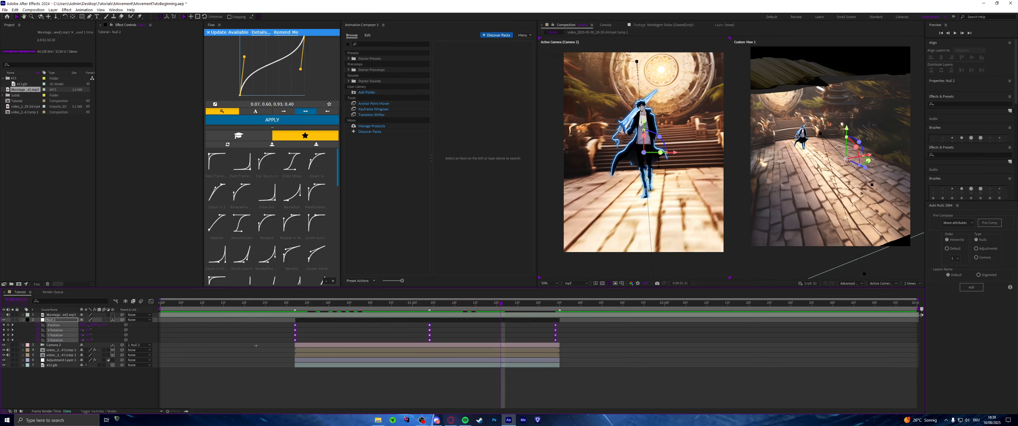
{"action": "left_click", "coordinate": [595, 346]}
{"action": "left_click_drag", "start_coordinate": [577, 320], "coordinate": [259, 353]}
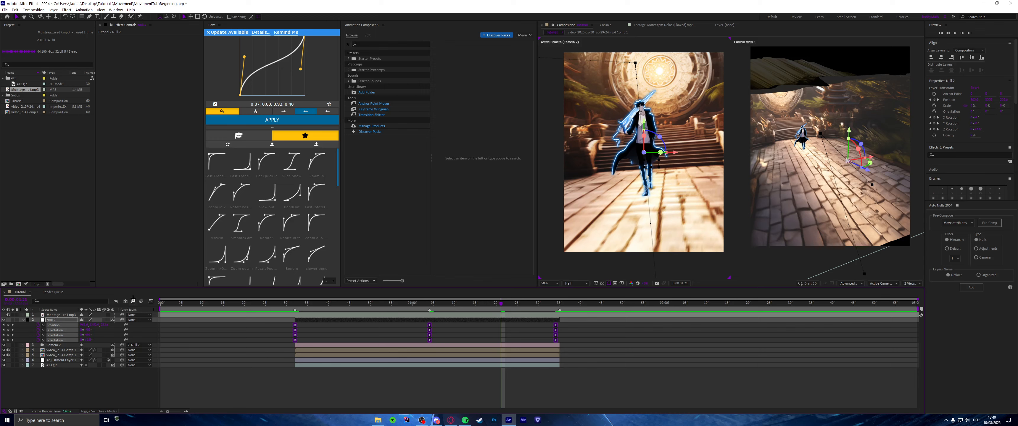
{"action": "left_click", "coordinate": [151, 301]}
{"action": "right_click", "coordinate": [442, 344]}
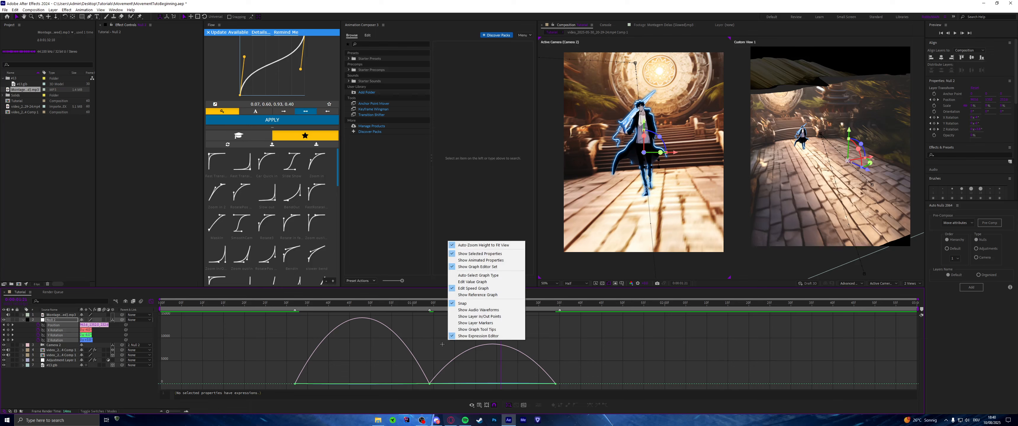
{"action": "left_click", "coordinate": [471, 282]}
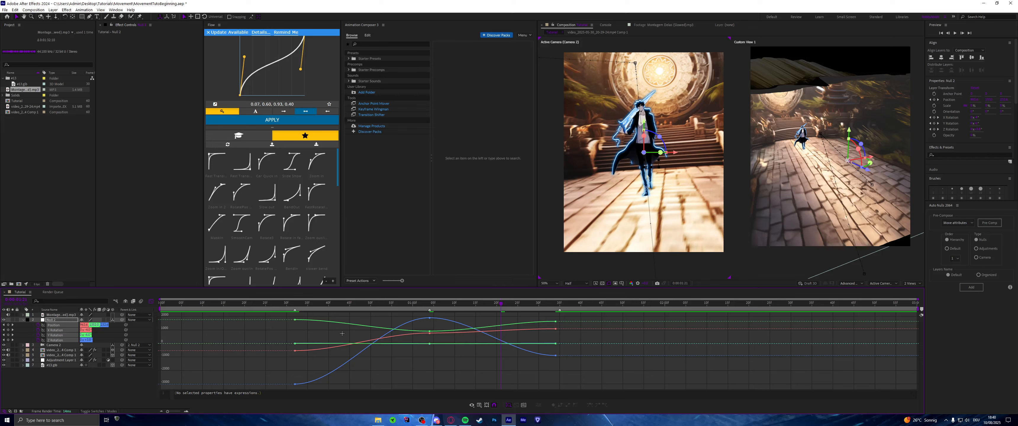
{"action": "right_click", "coordinate": [447, 370]}
{"action": "left_click", "coordinate": [514, 317]}
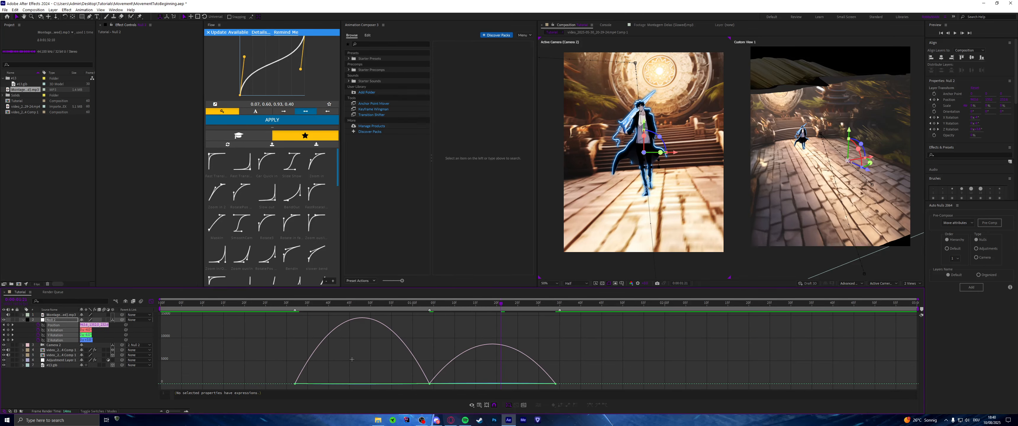
Step: Reshape the null's speed curves so both moves start fast and slow down gradually, and scrub through the eased camera move
{"action": "left_click_drag", "start_coordinate": [249, 339], "coordinate": [613, 390]}
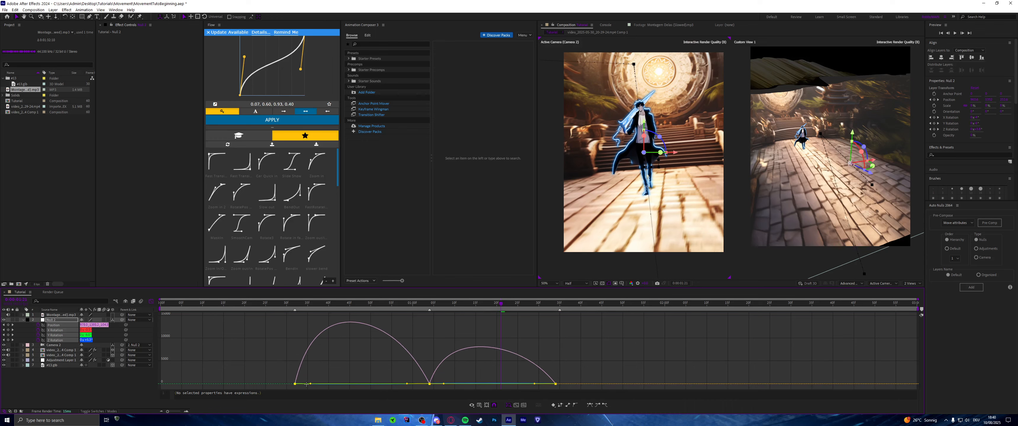
{"action": "key", "text": "shift+F9"}
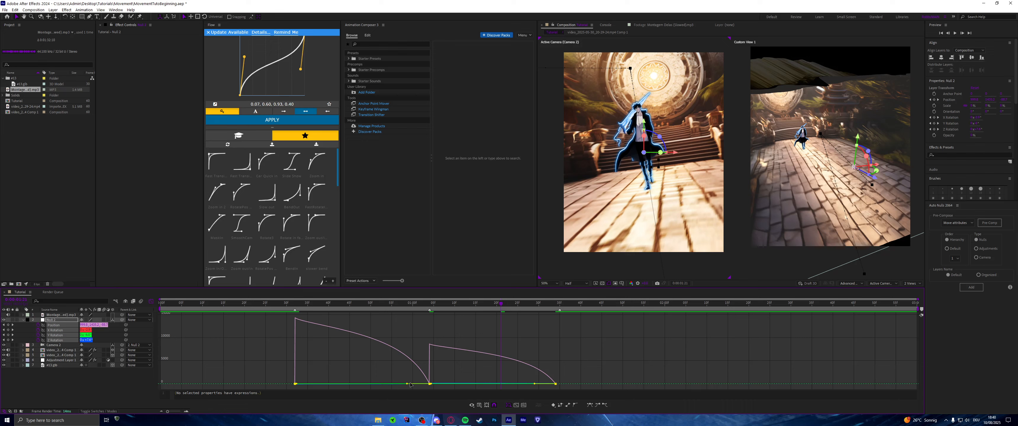
{"action": "left_click_drag", "start_coordinate": [407, 384], "coordinate": [379, 384]}
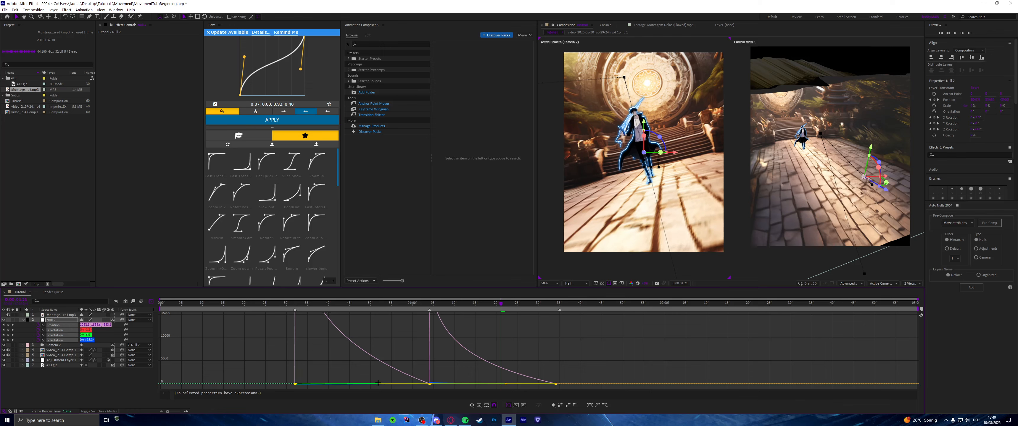
{"action": "left_click", "coordinate": [295, 304]}
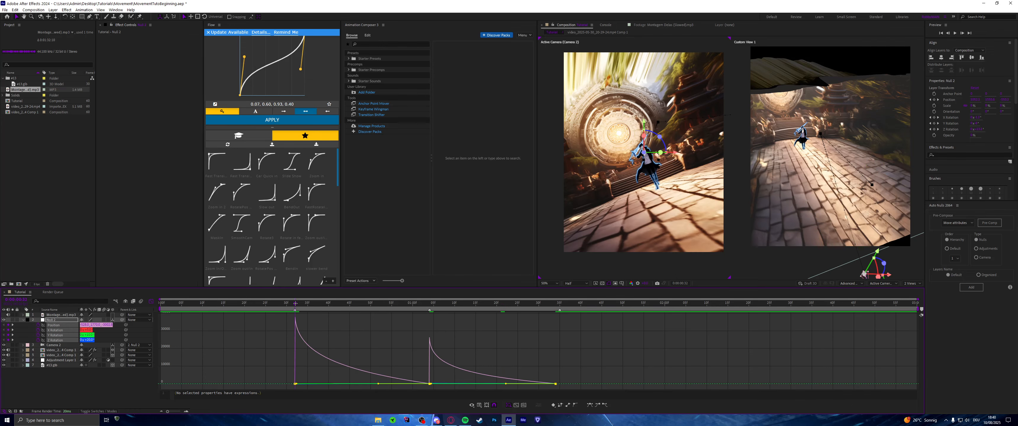
{"action": "left_click_drag", "start_coordinate": [295, 303], "coordinate": [552, 305]}
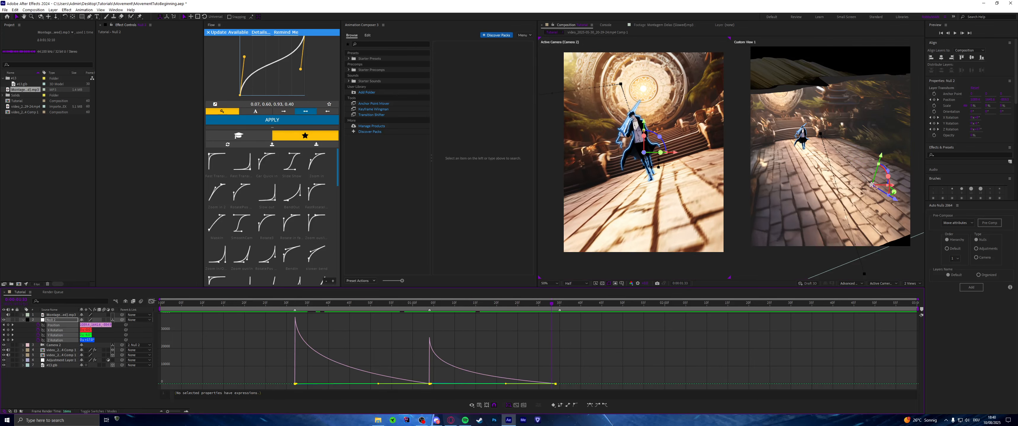
Step: Return to the layer timeline and adjust the null's X Position on its last keyframe to shift the character sideways in the camera view
{"action": "left_click", "coordinate": [151, 301]}
{"action": "left_click", "coordinate": [455, 384]}
{"action": "left_click_drag", "start_coordinate": [554, 305], "coordinate": [557, 304]}
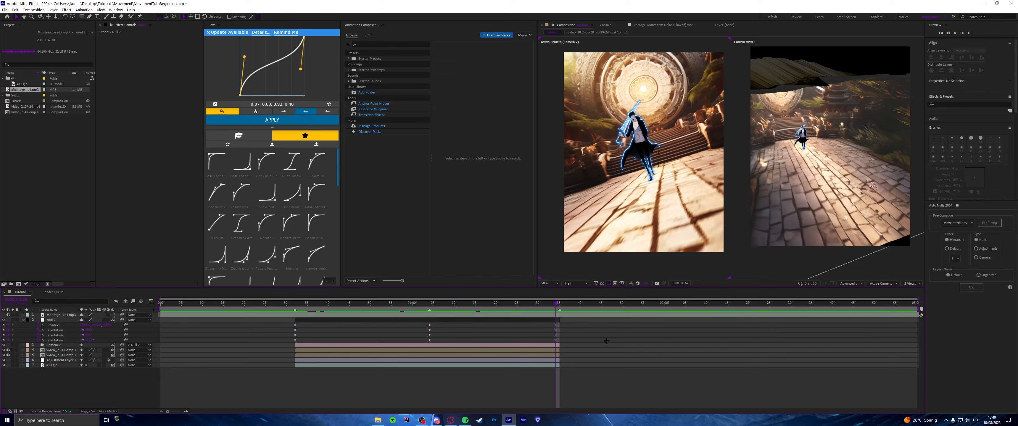
{"action": "left_click_drag", "start_coordinate": [95, 324], "coordinate": [148, 321]}
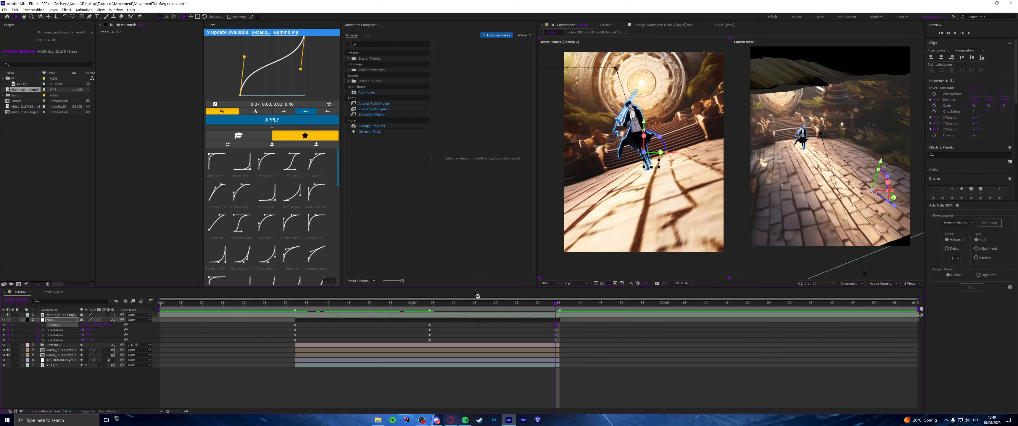
Step: Check the null's keyframe curves in the Graph Editor and scrub through the eased camera move
{"action": "left_click_drag", "start_coordinate": [572, 322], "coordinate": [244, 345]}
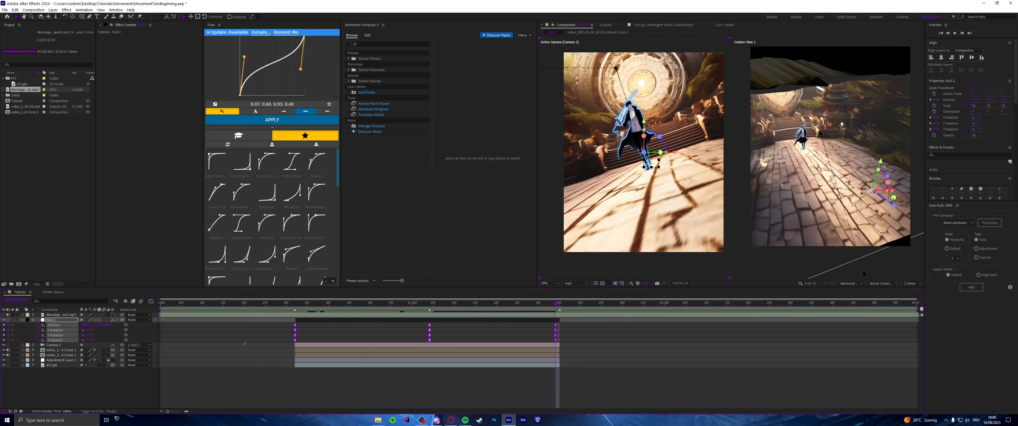
{"action": "key", "text": "shift+F3"}
{"action": "key", "text": "shift+F3"}
{"action": "left_click", "coordinate": [328, 304]}
{"action": "left_click_drag", "start_coordinate": [342, 305], "coordinate": [514, 335]}
{"action": "left_click", "coordinate": [506, 336]}
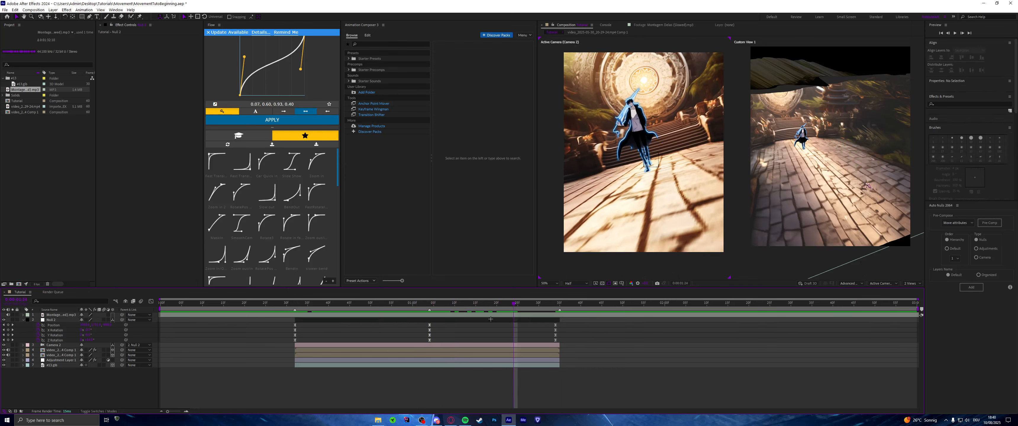
Step: Add a second null as parent of the existing camera null with the Auto Nulls script
{"action": "left_click", "coordinate": [491, 319]}
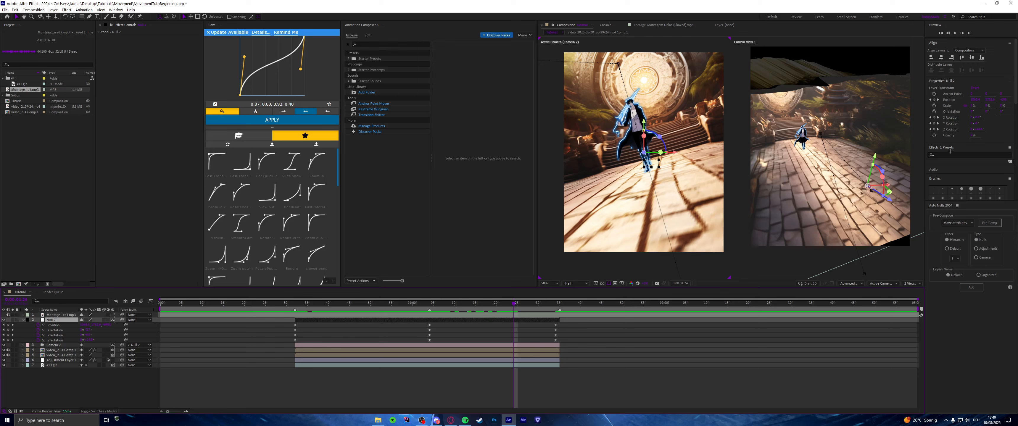
{"action": "left_click_drag", "start_coordinate": [949, 201], "coordinate": [950, 288]}
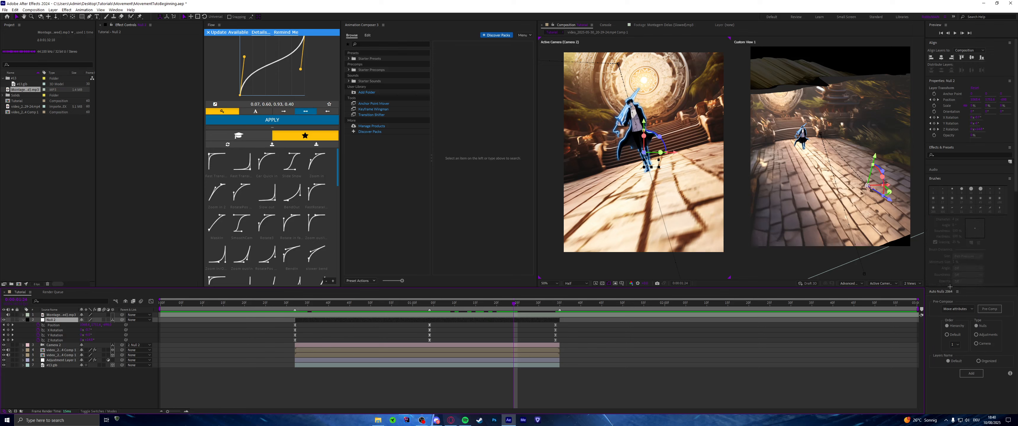
{"action": "left_click", "coordinate": [965, 376]}
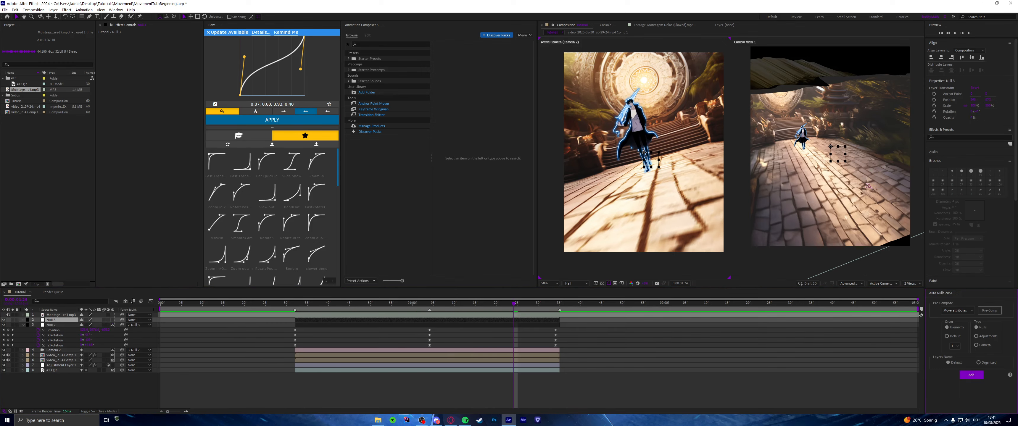
{"action": "left_click", "coordinate": [356, 337]}
{"action": "right_click", "coordinate": [102, 311]}
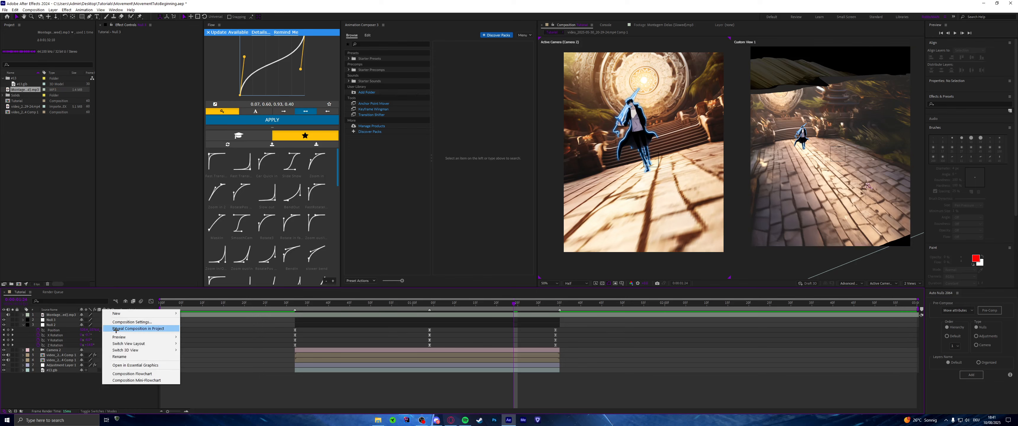
{"action": "mouse_move", "coordinate": [158, 313]}
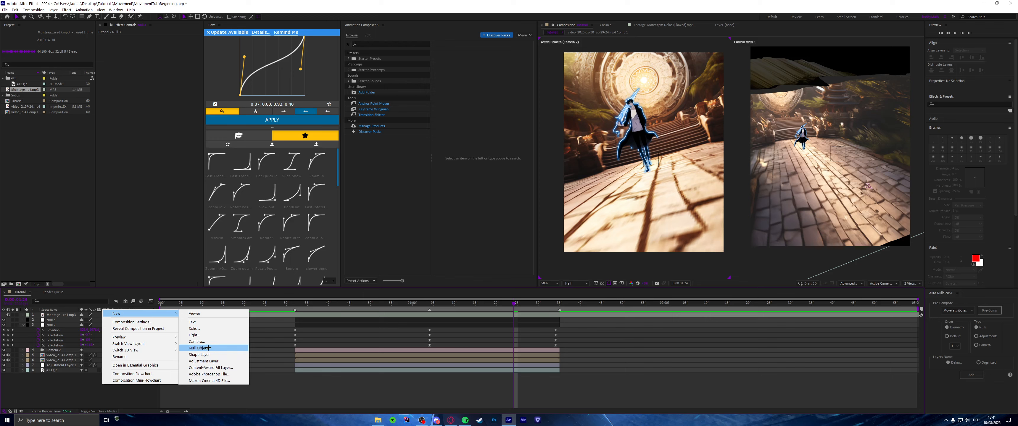
{"action": "left_click", "coordinate": [119, 309]}
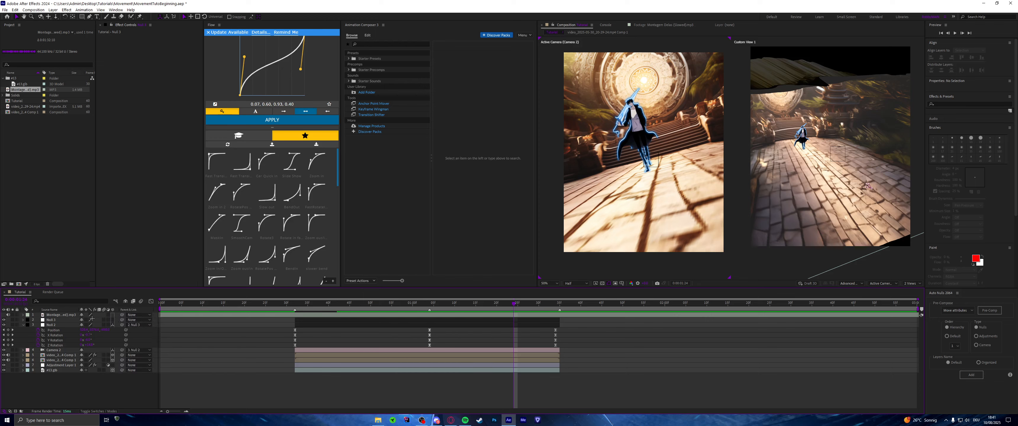
{"action": "left_click", "coordinate": [478, 322]}
{"action": "left_click", "coordinate": [477, 320]}
Step: Make the new null 3D, add Position and Z Rotation keyframes shortly before the clip's end, and show only its keyframed properties
{"action": "left_click_drag", "start_coordinate": [514, 303], "coordinate": [498, 303]}
{"action": "left_click", "coordinate": [111, 320]}
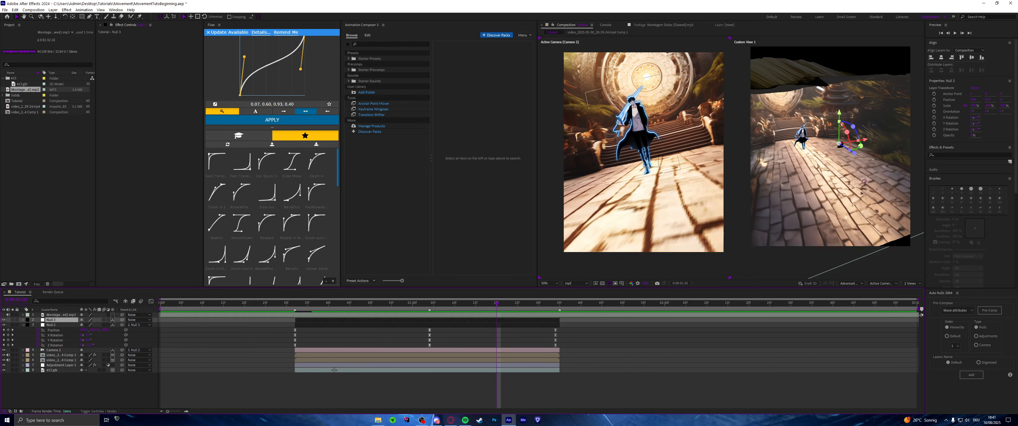
{"action": "key", "text": "alt+shift+p"}
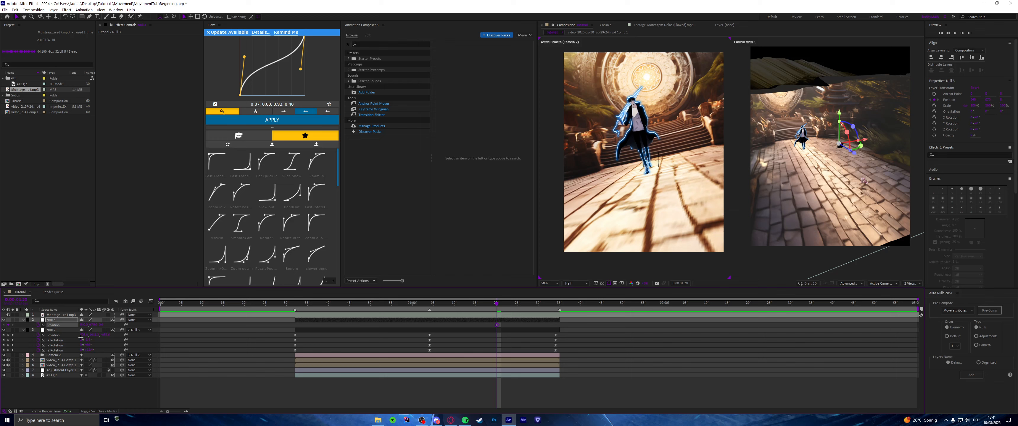
{"action": "key", "text": "alt+shift+r"}
{"action": "left_click", "coordinate": [38, 341]}
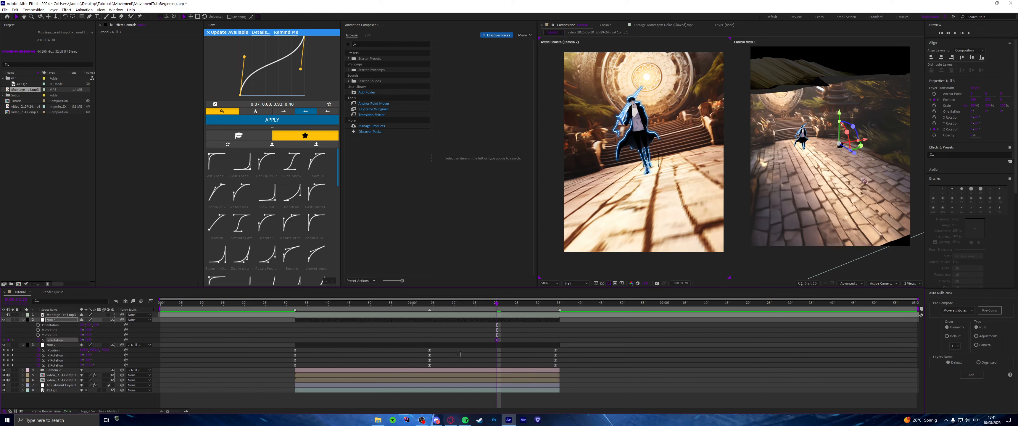
{"action": "key", "text": "u"}
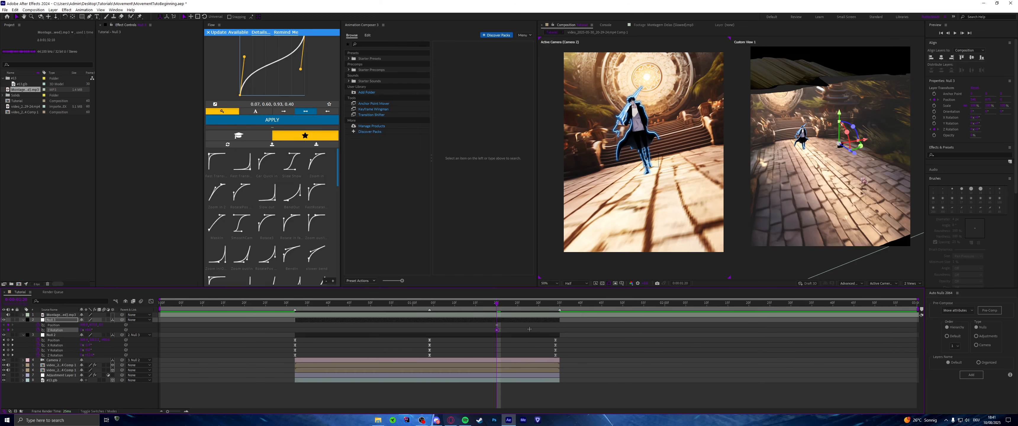
Step: On the last frame, tilt the new null's Z Rotation and push its Position forward until the character's clothing fills the camera view
{"action": "left_click", "coordinate": [515, 323]}
{"action": "left_click_drag", "start_coordinate": [500, 307], "coordinate": [556, 307]}
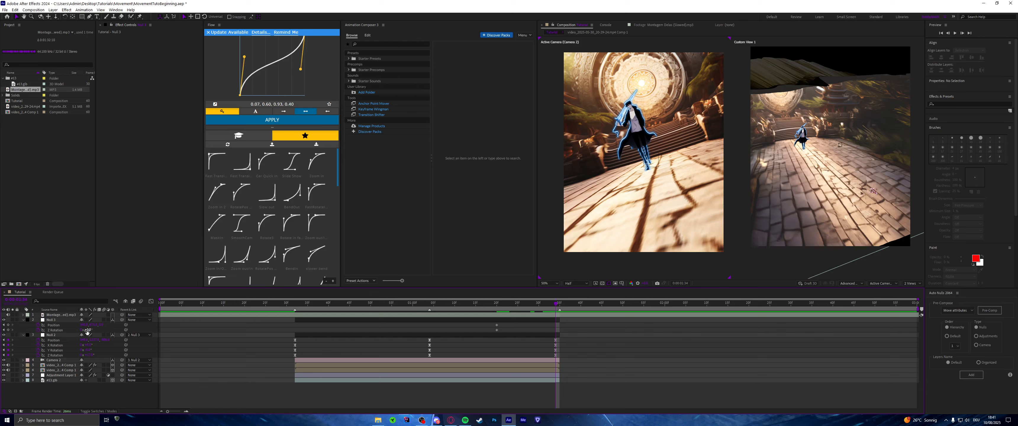
{"action": "left_click_drag", "start_coordinate": [87, 331], "coordinate": [78, 328]}
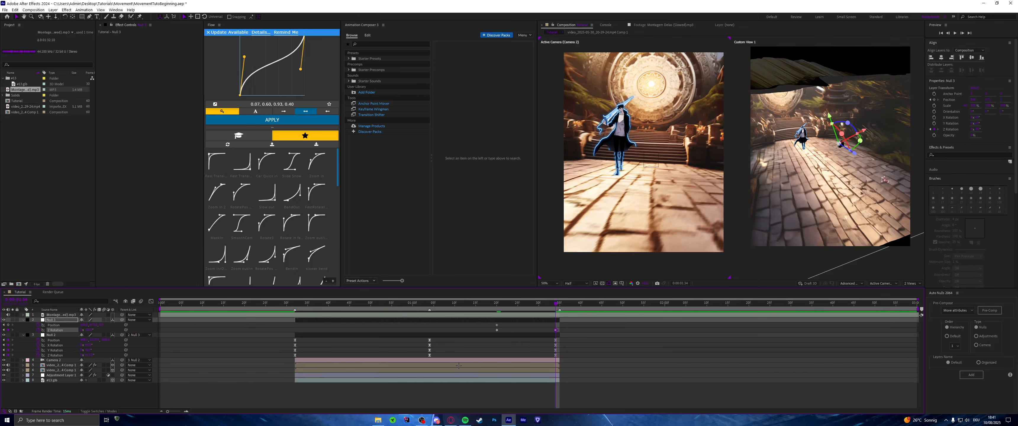
{"action": "left_click", "coordinate": [97, 305]}
{"action": "left_click_drag", "start_coordinate": [89, 331], "coordinate": [740, 221]}
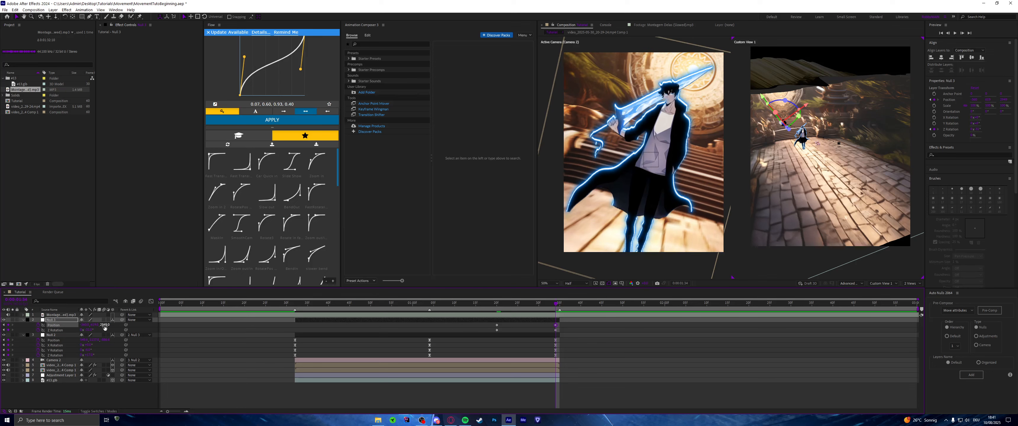
{"action": "left_click_drag", "start_coordinate": [105, 325], "coordinate": [229, 325]}
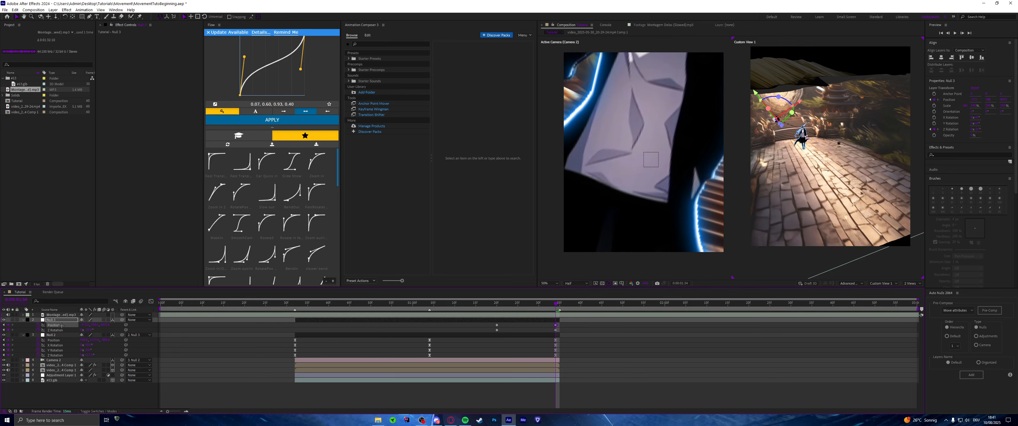
{"action": "left_click_drag", "start_coordinate": [84, 325], "coordinate": [80, 324]}
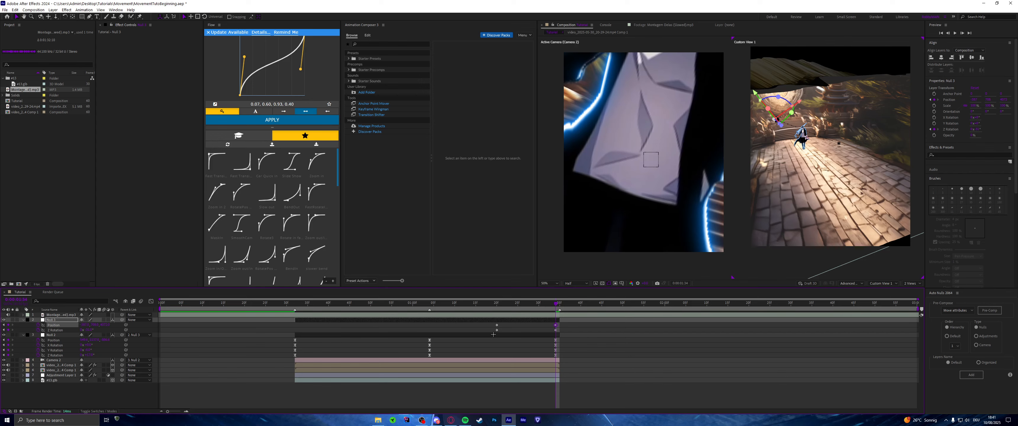
Step: Apply Easy Ease to the new null's Position and Z Rotation keyframes and select them in the speed graph
{"action": "scroll", "coordinate": [515, 328], "scroll_direction": "up", "scroll_amount": 2}
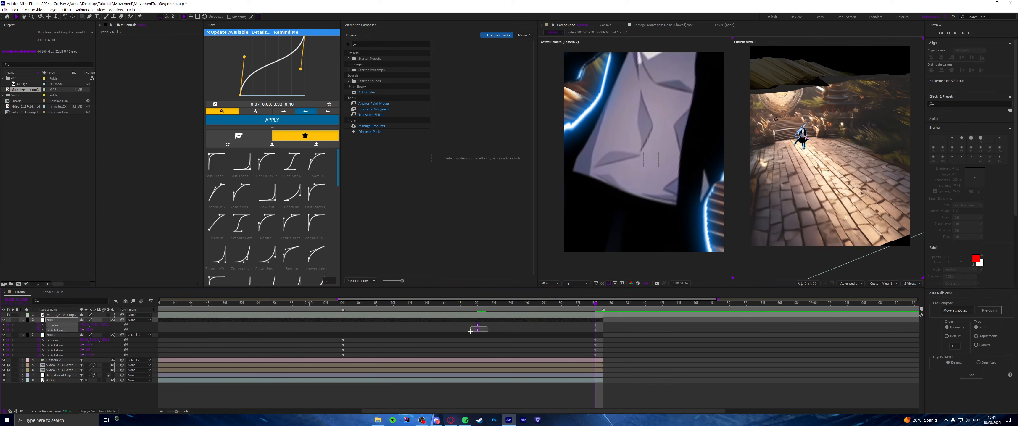
{"action": "left_click_drag", "start_coordinate": [494, 325], "coordinate": [478, 326]}
{"action": "left_click_drag", "start_coordinate": [614, 322], "coordinate": [418, 334]}
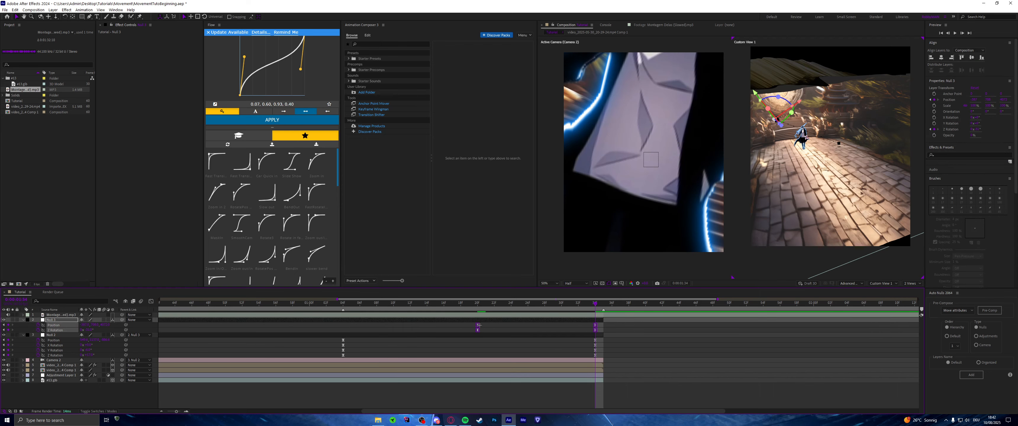
{"action": "key", "text": "shift+F3"}
{"action": "left_click_drag", "start_coordinate": [441, 360], "coordinate": [654, 392]}
{"action": "left_click_drag", "start_coordinate": [407, 334], "coordinate": [698, 390]}
{"action": "scroll", "coordinate": [694, 373], "scroll_direction": "up", "scroll_amount": 2}
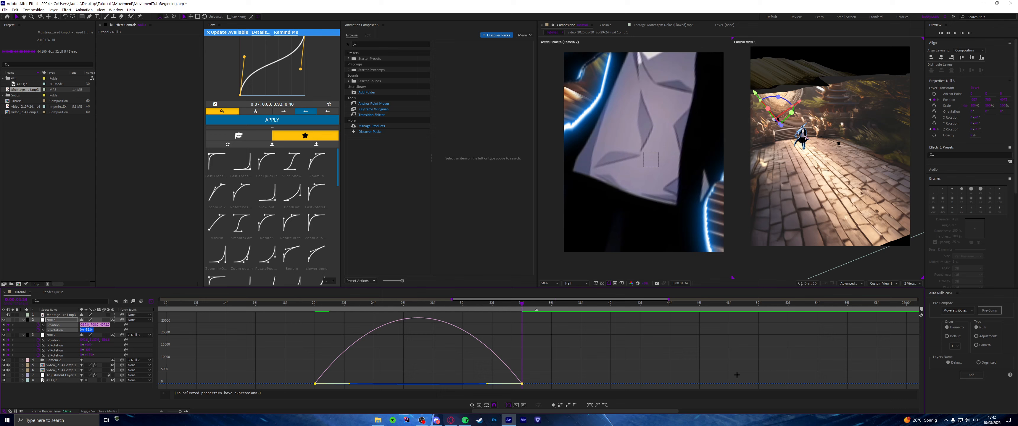
Step: Shape the new null's speed curve so the push-in starts slowly and peaks sharply at the last keyframe
{"action": "left_click_drag", "start_coordinate": [487, 384], "coordinate": [572, 326]}
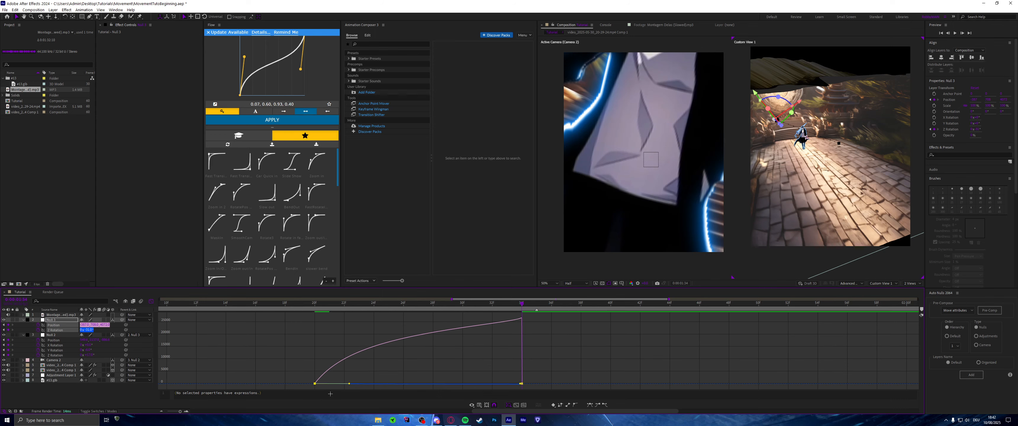
{"action": "left_click_drag", "start_coordinate": [349, 384], "coordinate": [406, 384]}
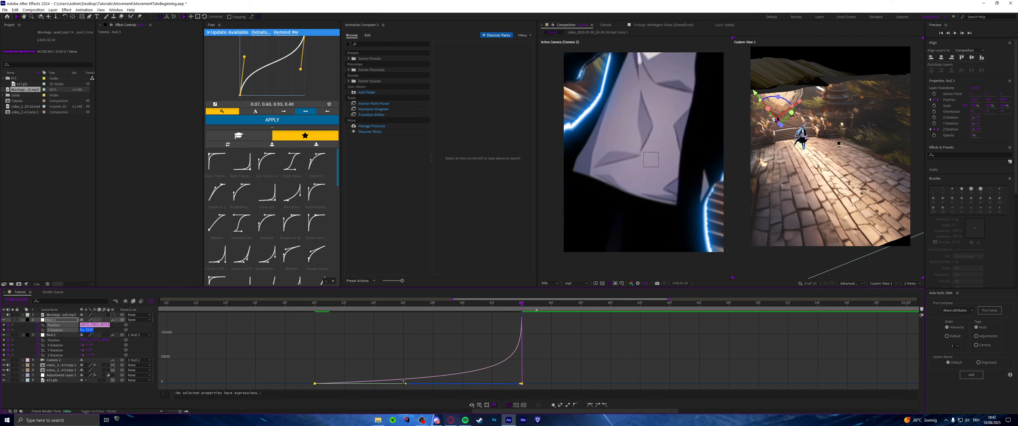
{"action": "left_click", "coordinate": [551, 339]}
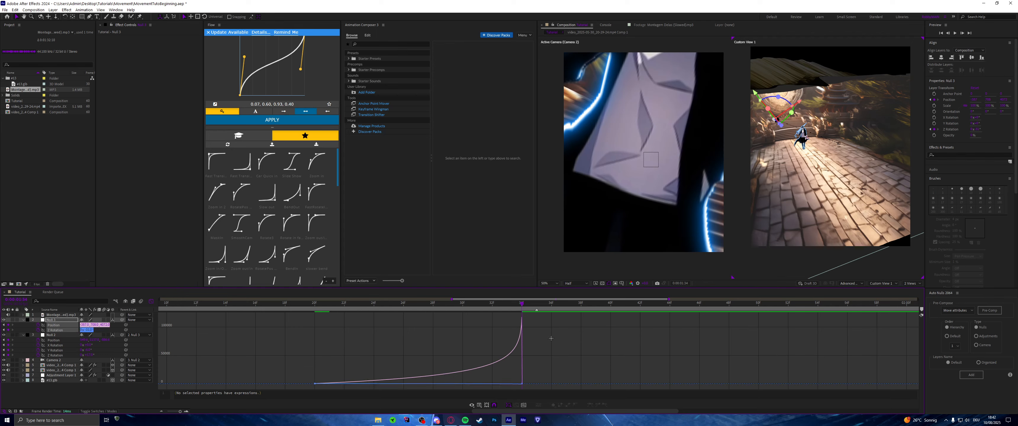
Step: Leave the speed graph for the keyframe timeline and deselect everything
{"action": "left_click_drag", "start_coordinate": [566, 307], "coordinate": [596, 307]}
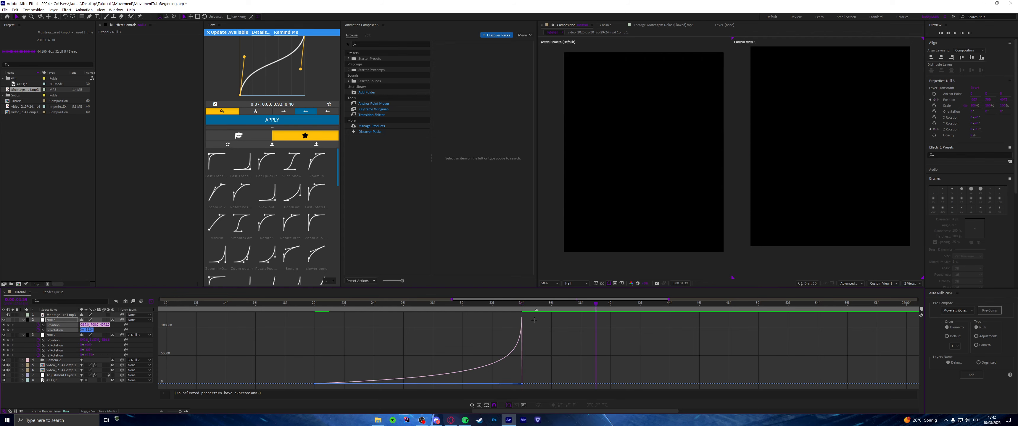
{"action": "left_click", "coordinate": [151, 302]}
{"action": "left_click", "coordinate": [570, 353]}
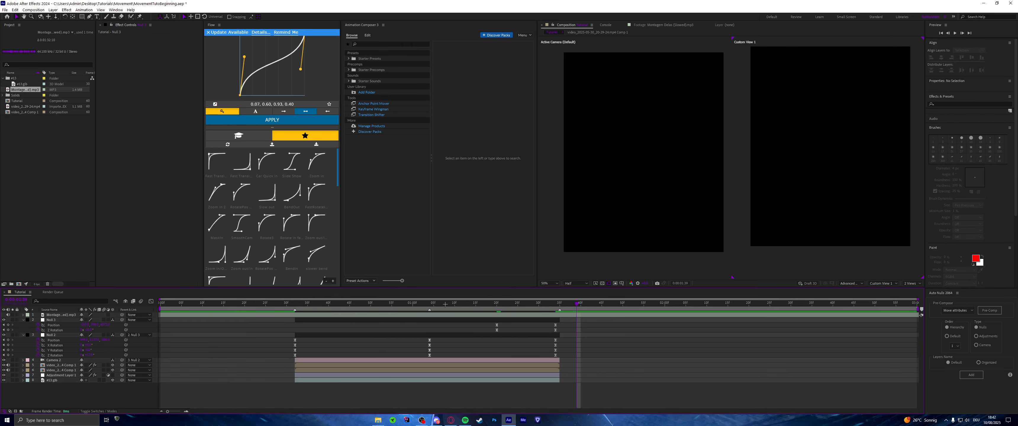
Step: Try shortening the push-in by moving the new null's first Position and Z Rotation keyframes closer to its last ones, and preview it
{"action": "left_click_drag", "start_coordinate": [445, 305], "coordinate": [530, 325]}
{"action": "left_click", "coordinate": [498, 325]}
{"action": "key", "text": "space"}
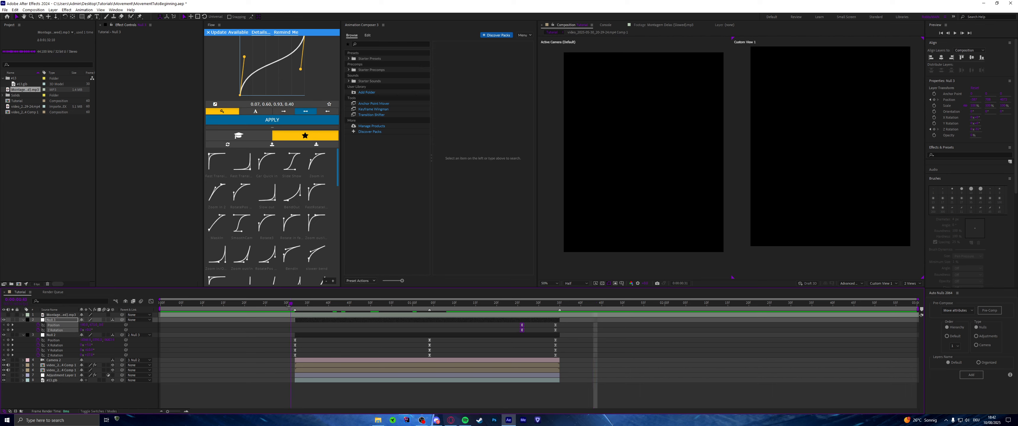
{"action": "left_click_drag", "start_coordinate": [289, 307], "coordinate": [160, 308]}
{"action": "key", "text": "space"}
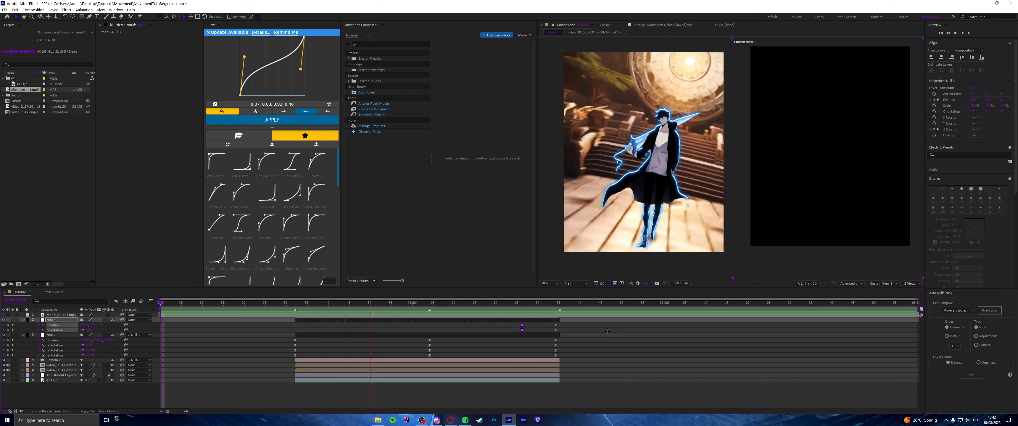
{"action": "key", "text": "space"}
Step: Move the new null's first Position and Z Rotation keyframes earlier for a longer push-in, and preview the timing
{"action": "left_click_drag", "start_coordinate": [539, 304], "coordinate": [518, 304]}
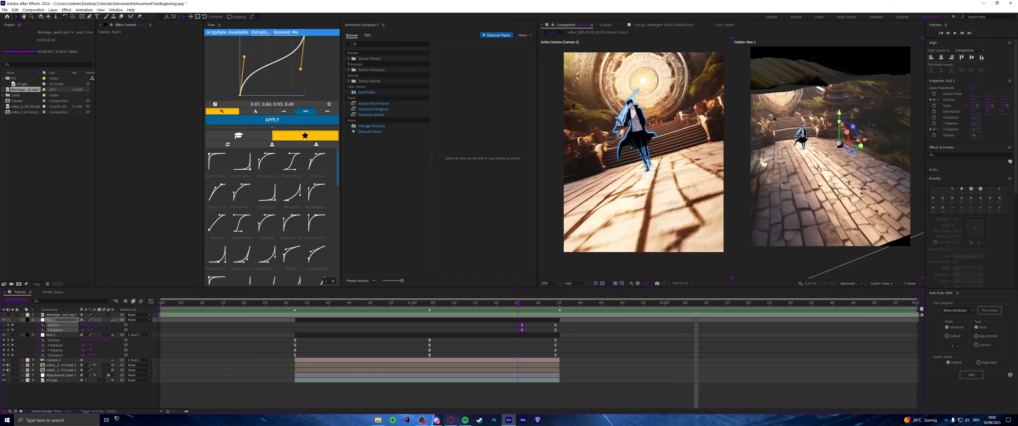
{"action": "left_click", "coordinate": [529, 328]}
{"action": "left_click", "coordinate": [522, 326]}
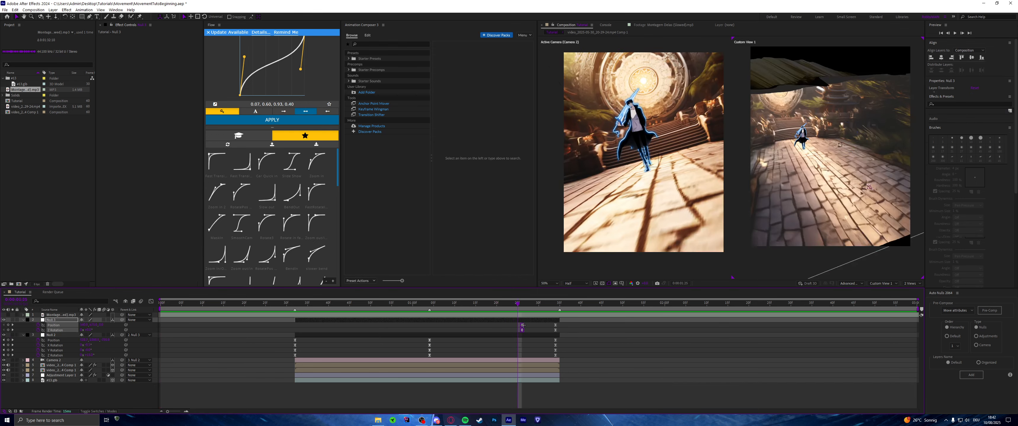
{"action": "left_click_drag", "start_coordinate": [522, 326], "coordinate": [488, 325]}
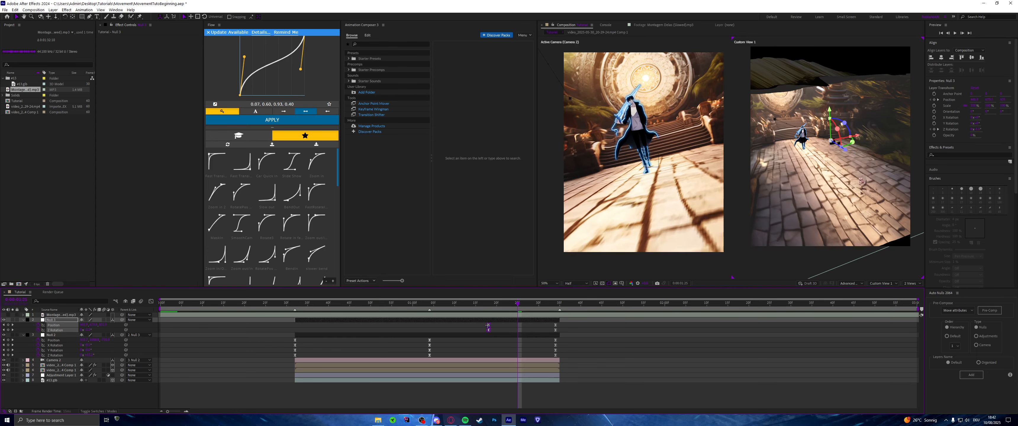
{"action": "left_click", "coordinate": [473, 328]}
{"action": "key", "text": "space"}
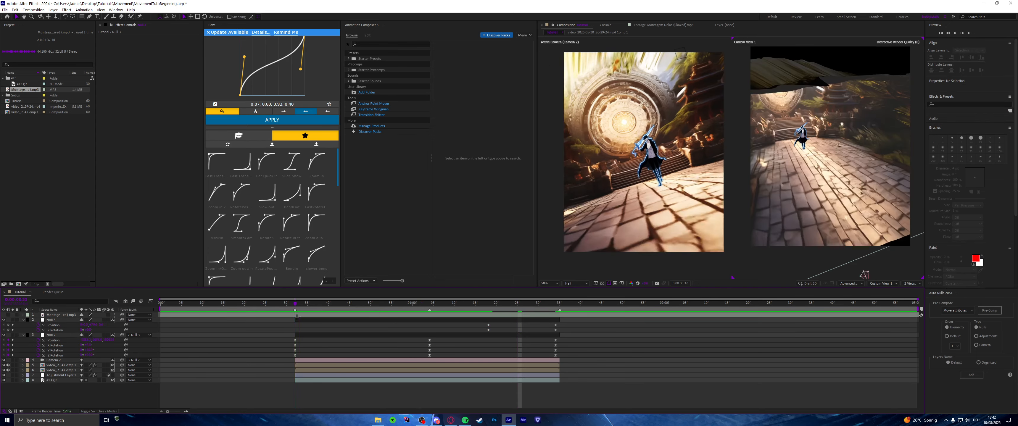
{"action": "key", "text": "space"}
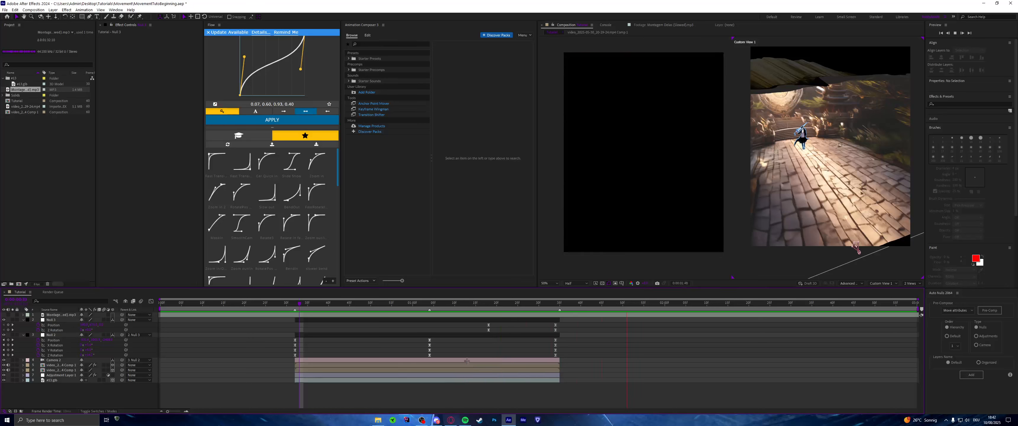
Step: Select all of the new null's keyframes in the speed graph and slightly adjust the first keyframe's ease handle
{"action": "left_click_drag", "start_coordinate": [561, 323], "coordinate": [458, 333]}
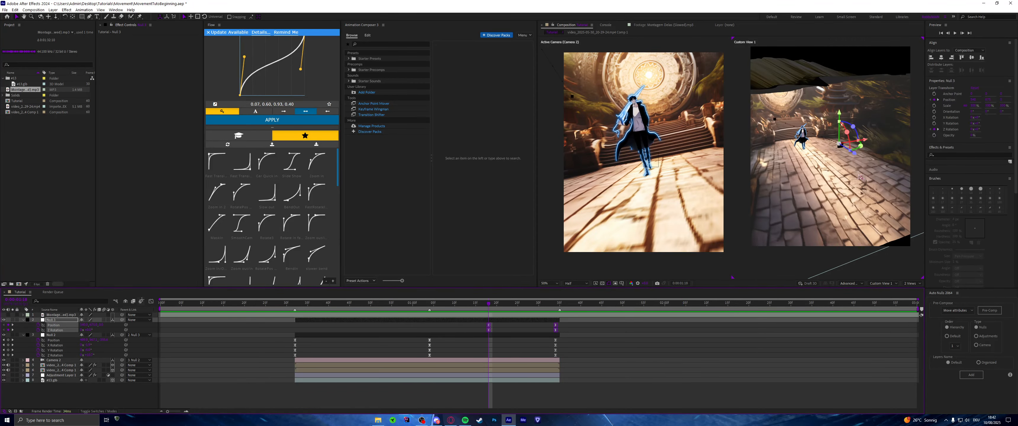
{"action": "left_click", "coordinate": [153, 301]}
{"action": "left_click_drag", "start_coordinate": [475, 385], "coordinate": [501, 347]}
{"action": "scroll", "coordinate": [498, 379], "scroll_direction": "up", "scroll_amount": 3, "text": "alt"}
{"action": "left_click_drag", "start_coordinate": [698, 390], "coordinate": [456, 312]}
{"action": "left_click_drag", "start_coordinate": [536, 384], "coordinate": [533, 383]}
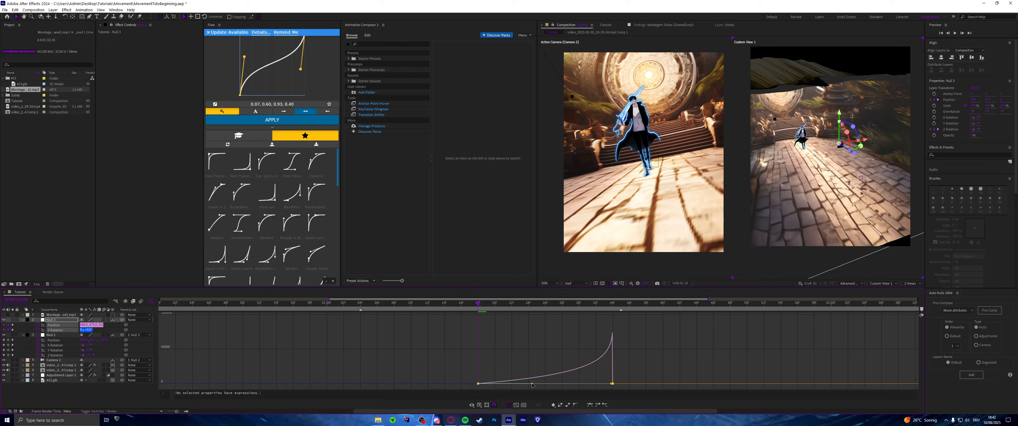
{"action": "key", "text": "shift+F3"}
Step: Play back the whole camera move to check the accelerating push-in at the clip's end
{"action": "key", "text": "space"}
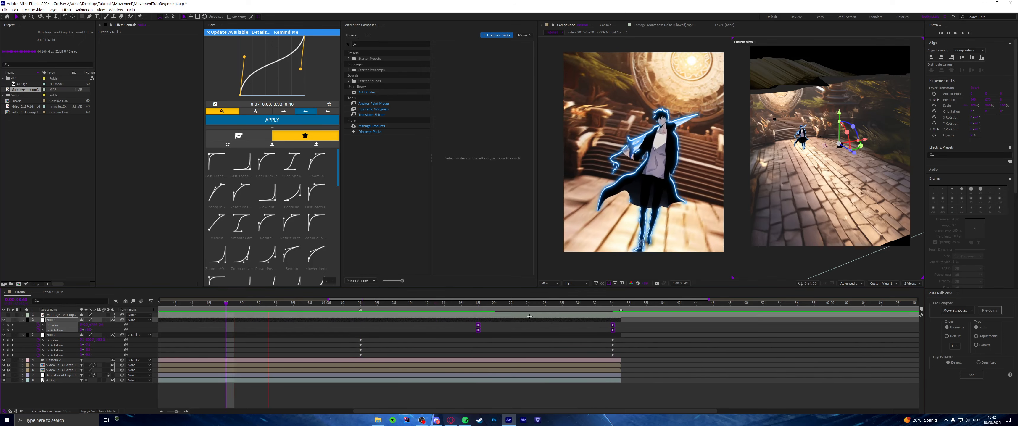
{"action": "key", "text": "space"}
{"action": "scroll", "coordinate": [664, 348], "scroll_direction": "down", "scroll_amount": 2}
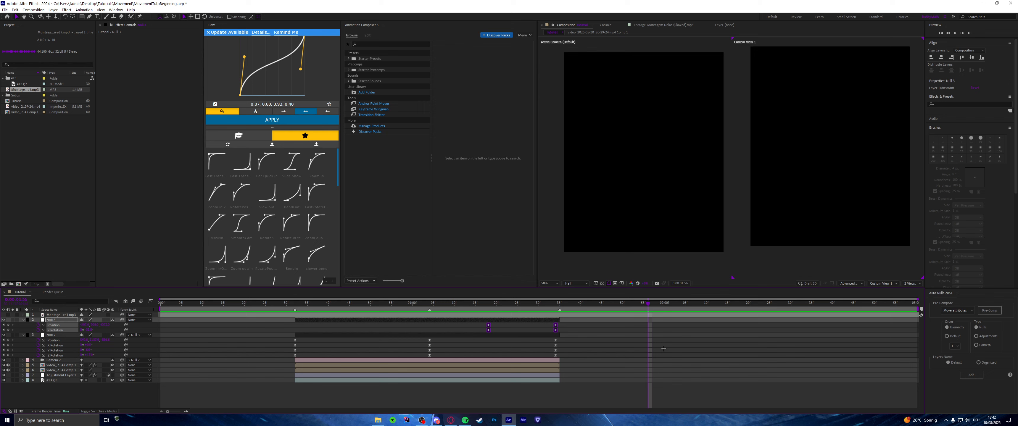
{"action": "left_click", "coordinate": [664, 349]}
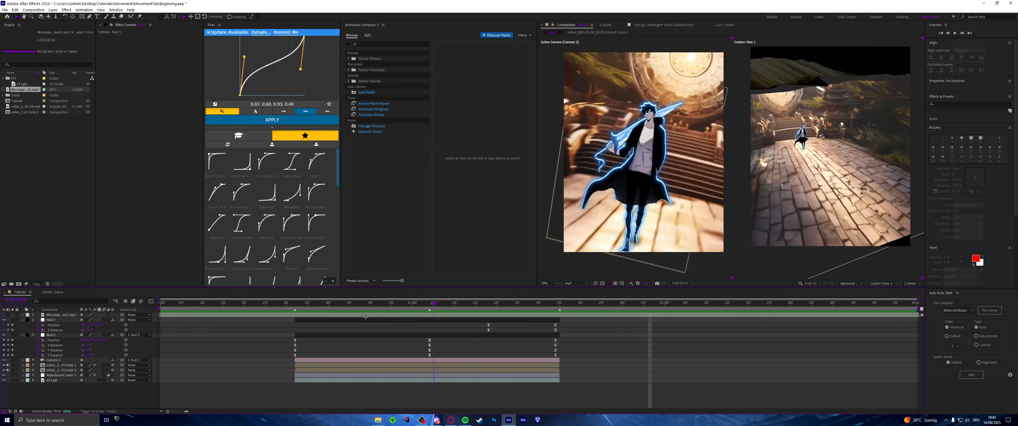
{"action": "key", "text": "space"}
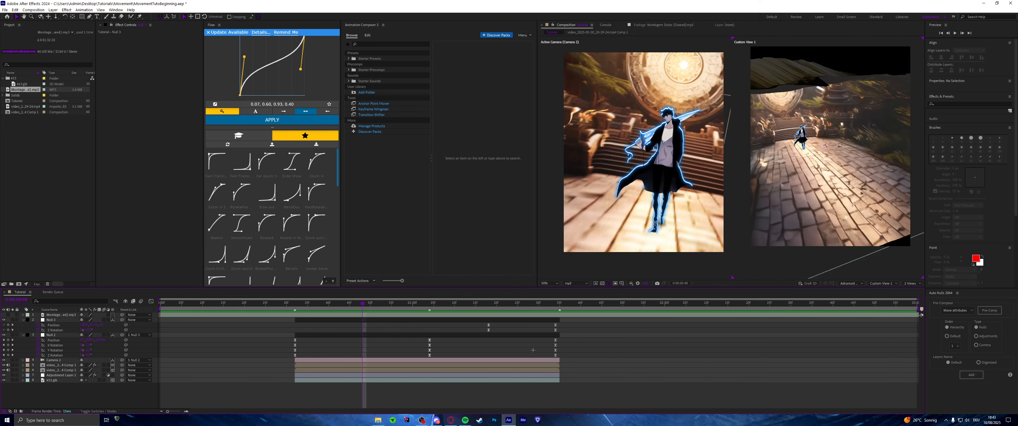